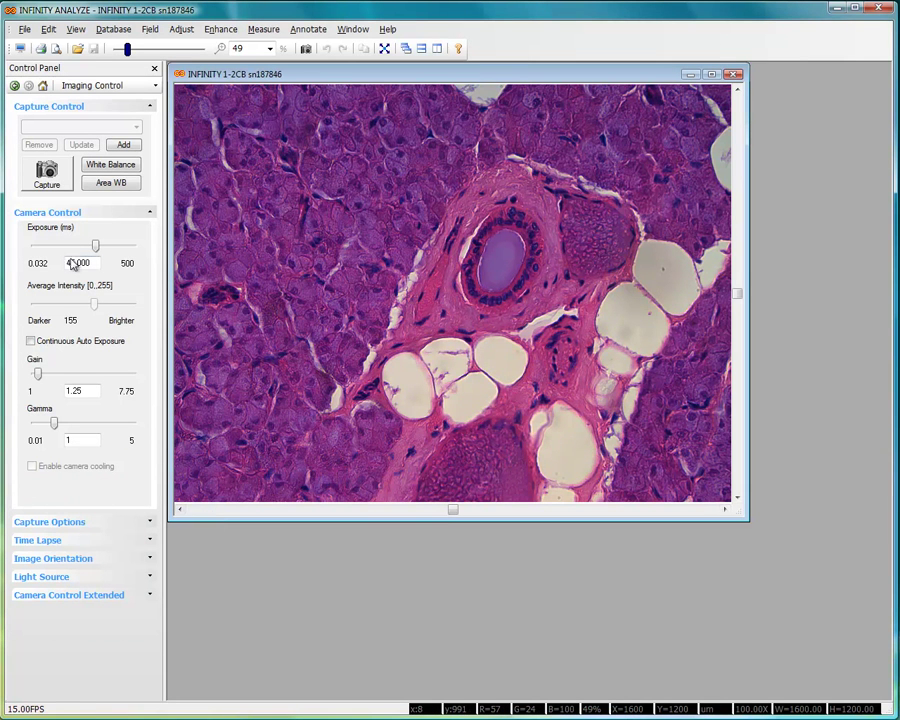
# - Open File > Bitmap Overlay and start choosing an overlay bitmap file
pyautogui.click(22, 30)
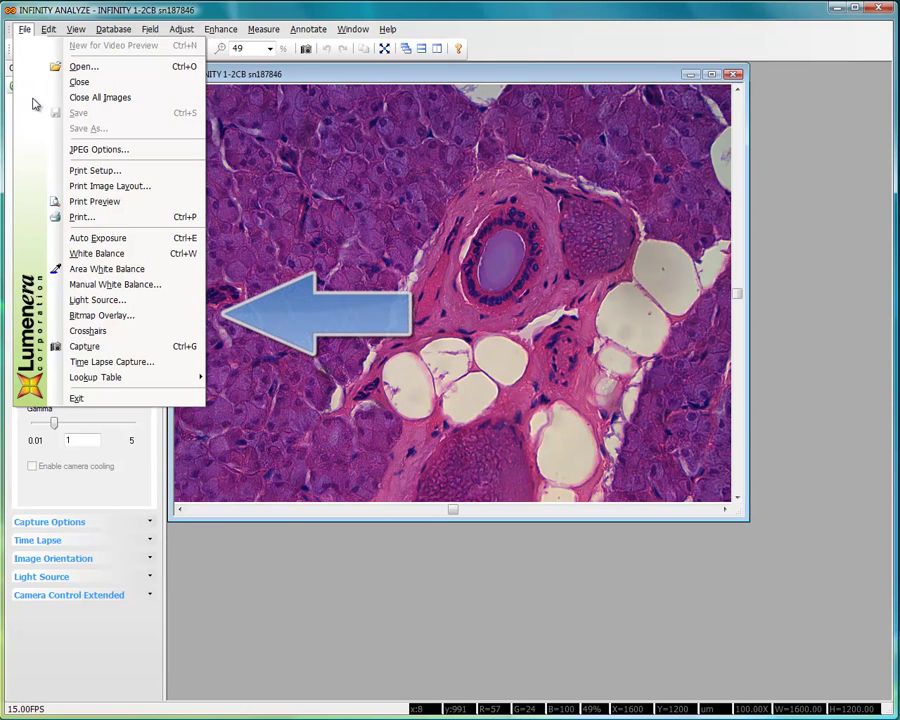
pyautogui.click(104, 317)
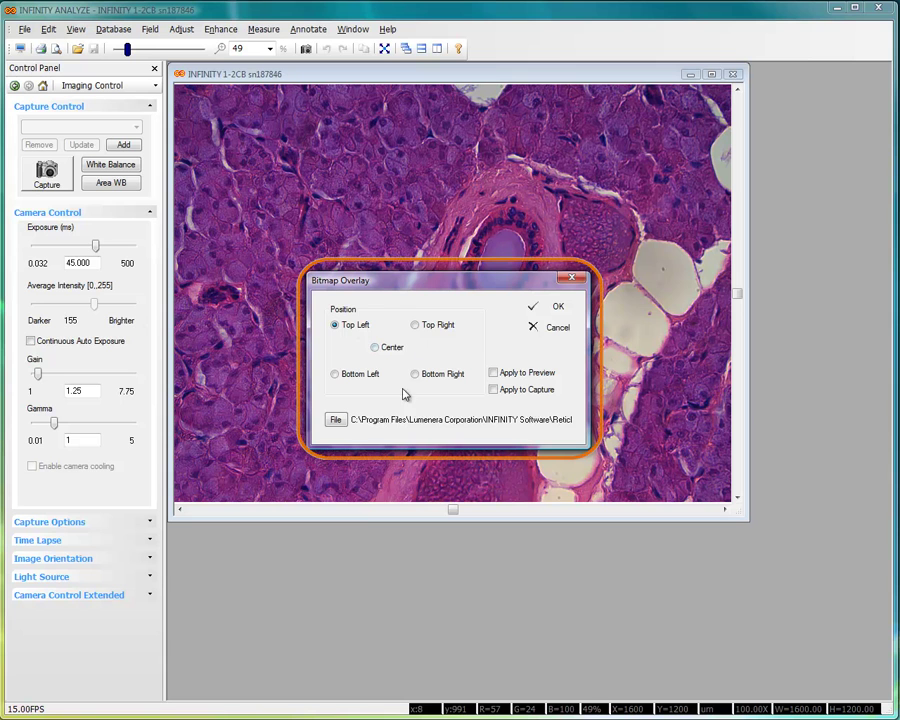
pyautogui.click(337, 420)
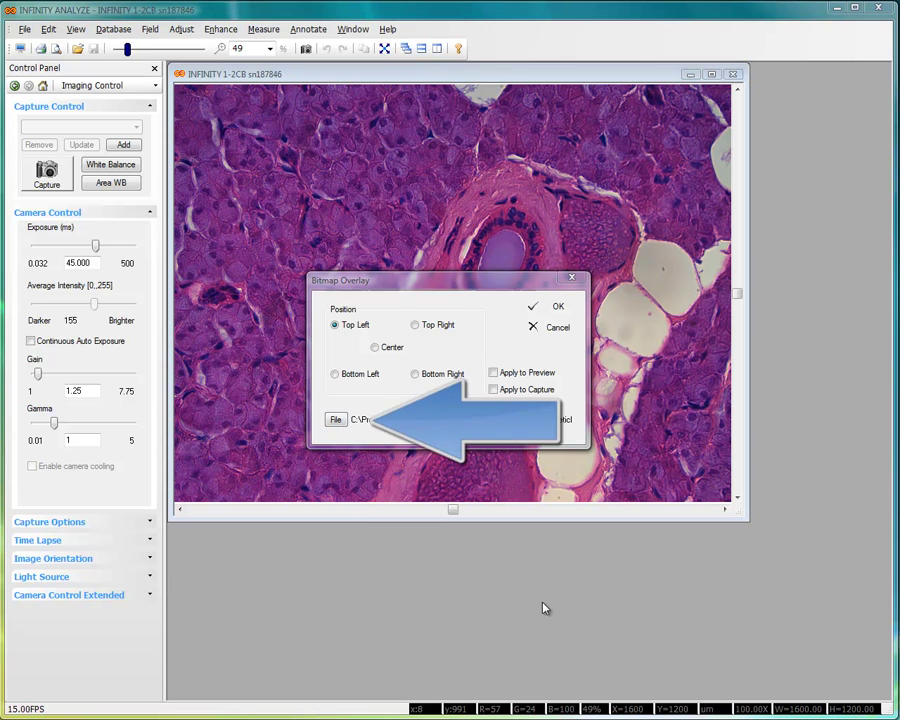
pyautogui.click(336, 420)
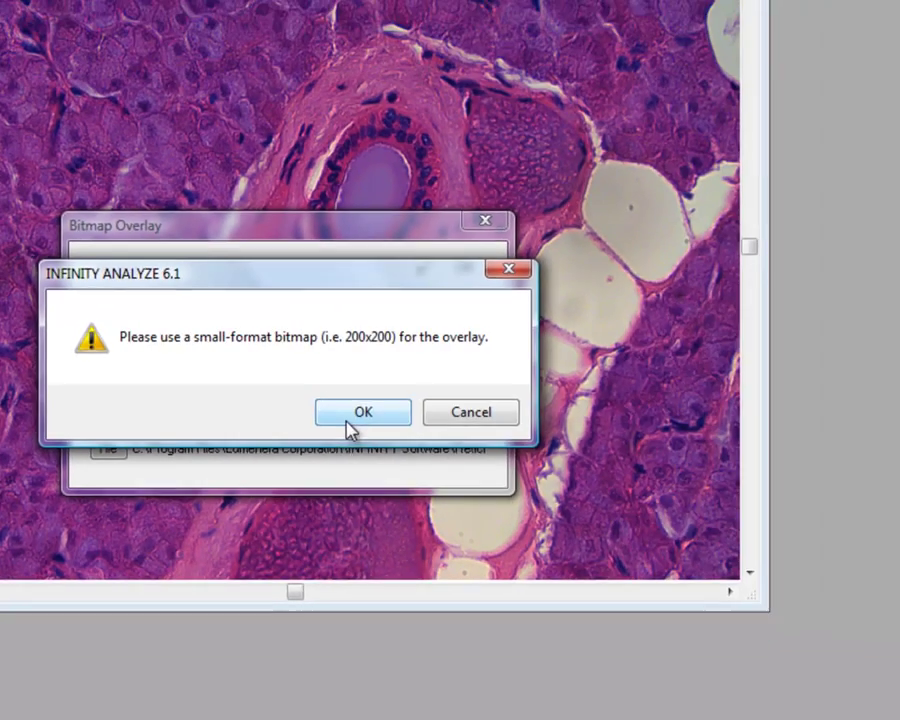
# - Accept the small-bitmap notice and select Lumenera Logo.bmp in the Overlay samples folder
pyautogui.click(531, 459)
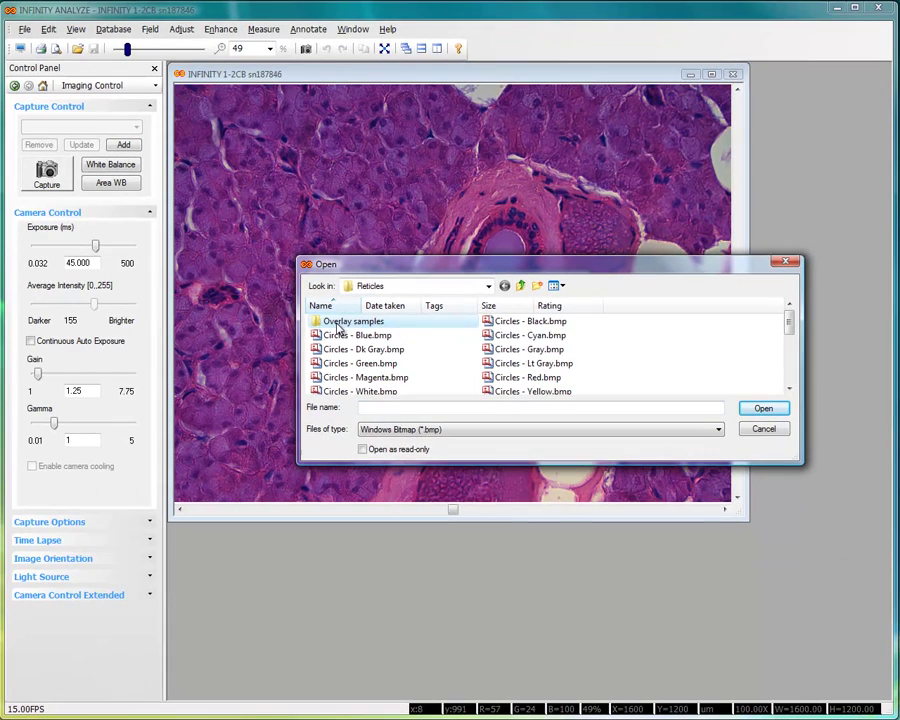
pyautogui.doubleClick(338, 326)
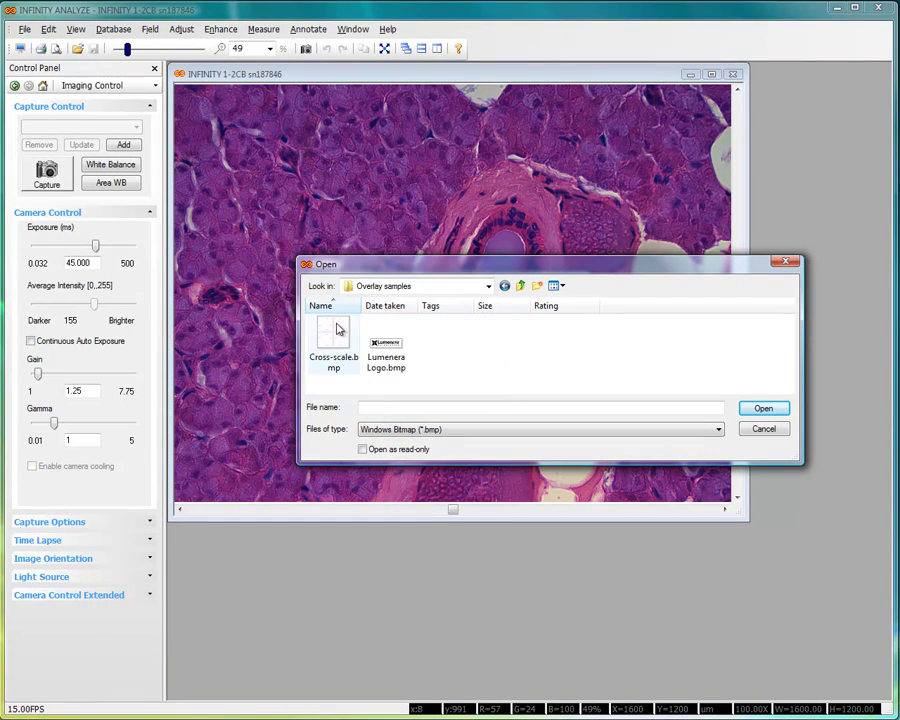
pyautogui.click(387, 348)
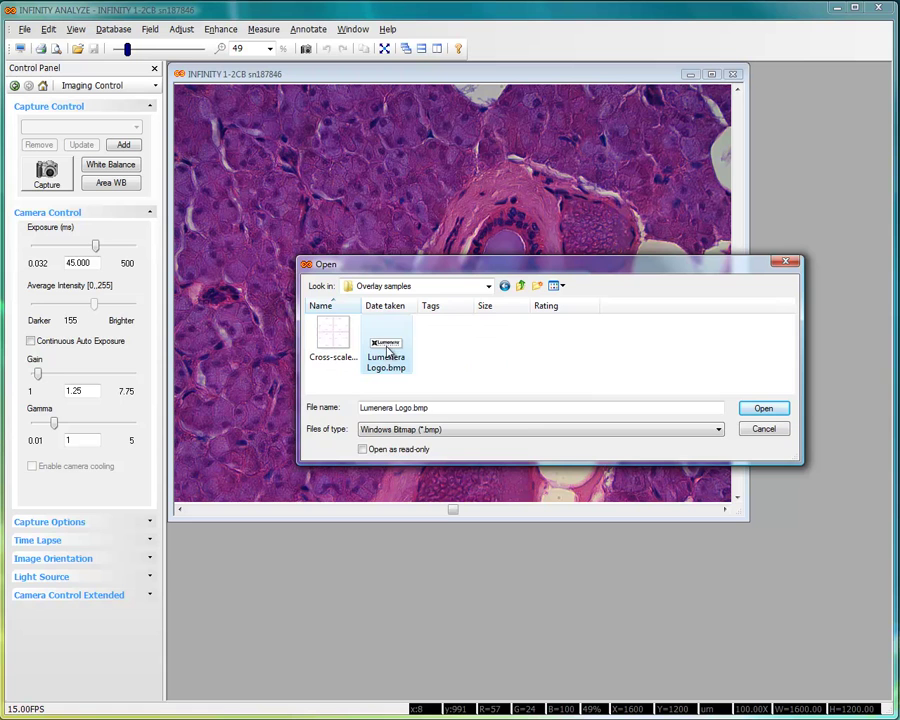
# - Load Lumenera Logo.bmp and enable Apply to Preview so it shows at Top Left
pyautogui.click(757, 411)
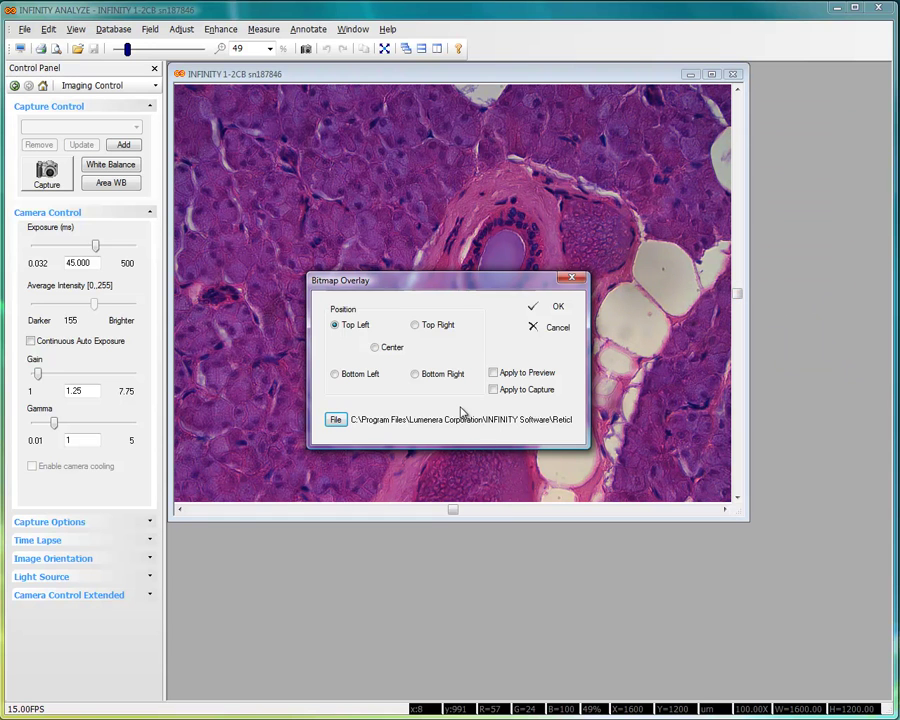
pyautogui.click(492, 373)
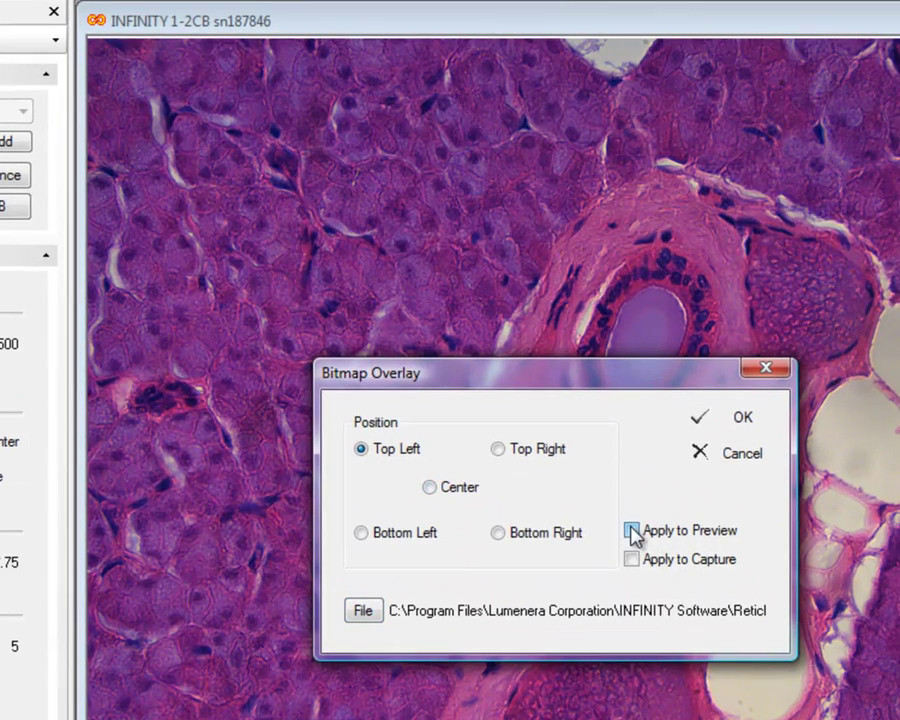
pyautogui.click(738, 420)
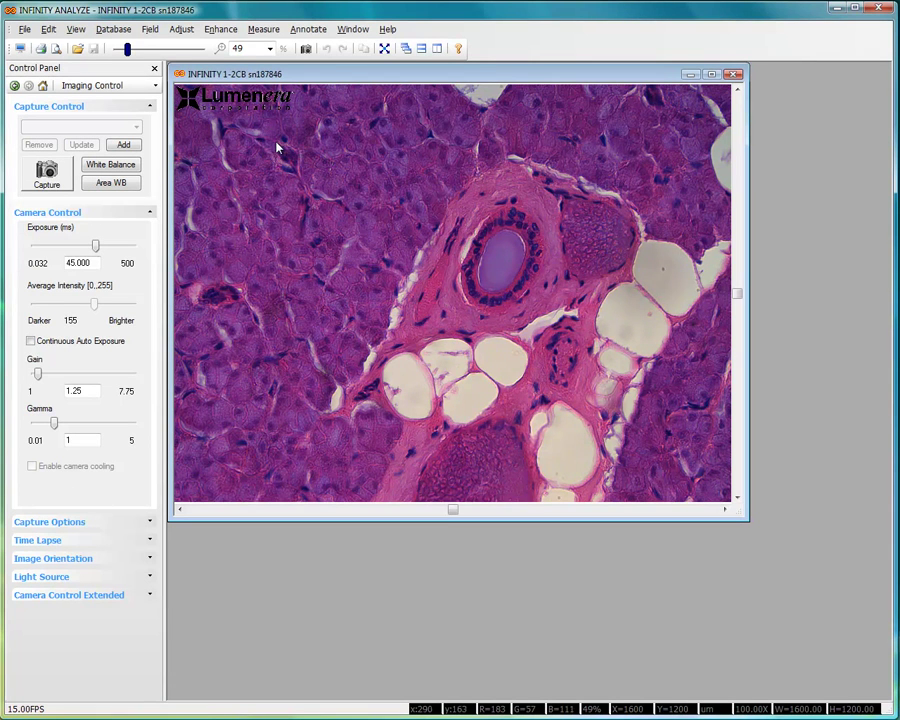
# - Reposition the logo overlay to Bottom Right and enable Apply to Capture
pyautogui.click(24, 29)
pyautogui.click(100, 316)
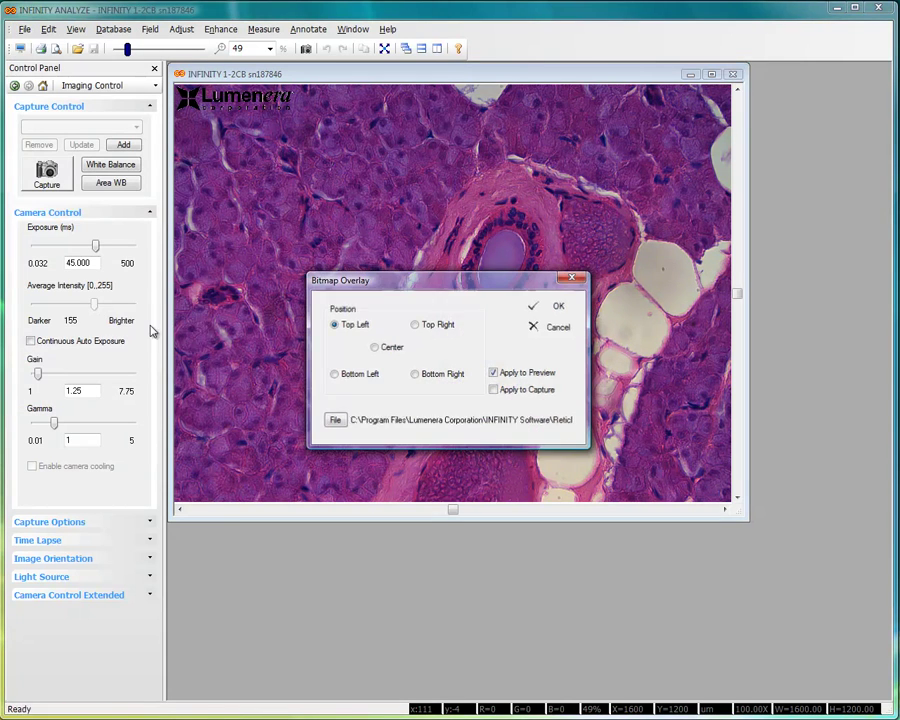
pyautogui.click(416, 326)
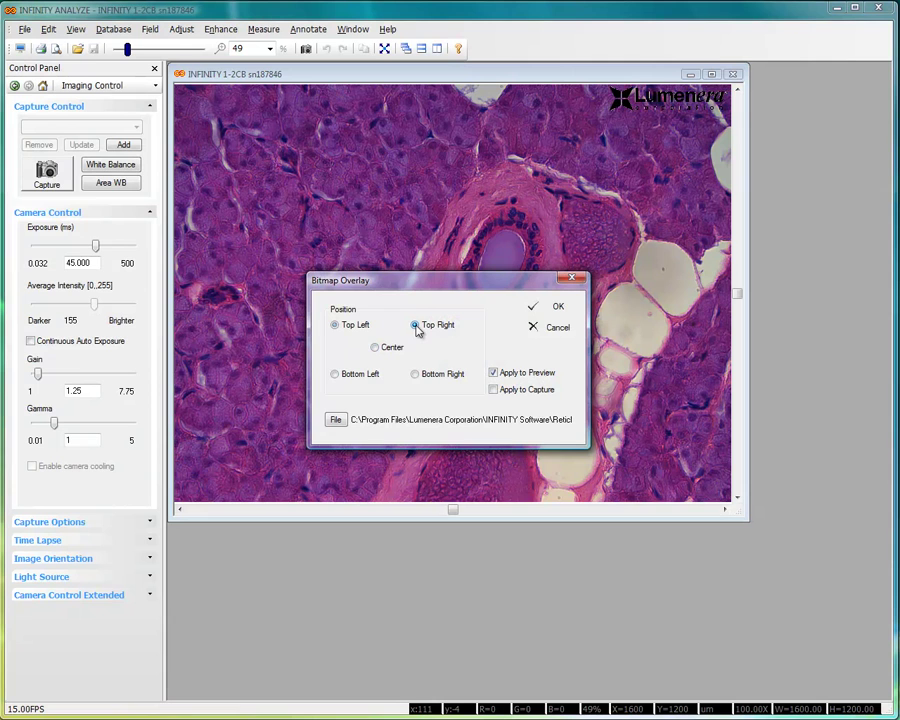
pyautogui.click(416, 376)
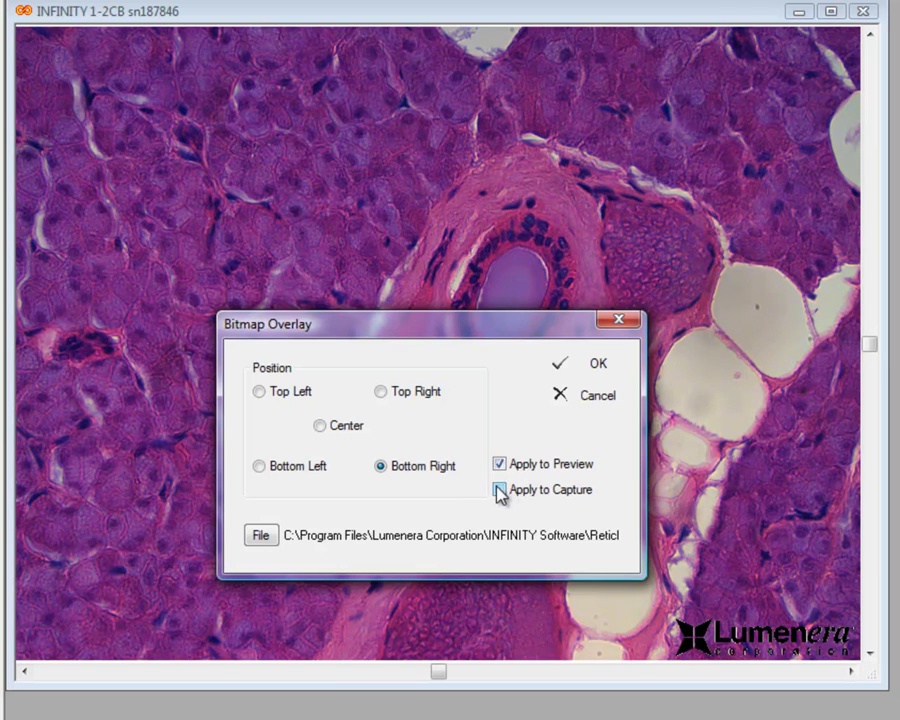
pyautogui.click(500, 489)
# - Swap the overlay to Cross-scale.bmp, positioned at Center of the live image
pyautogui.click(262, 537)
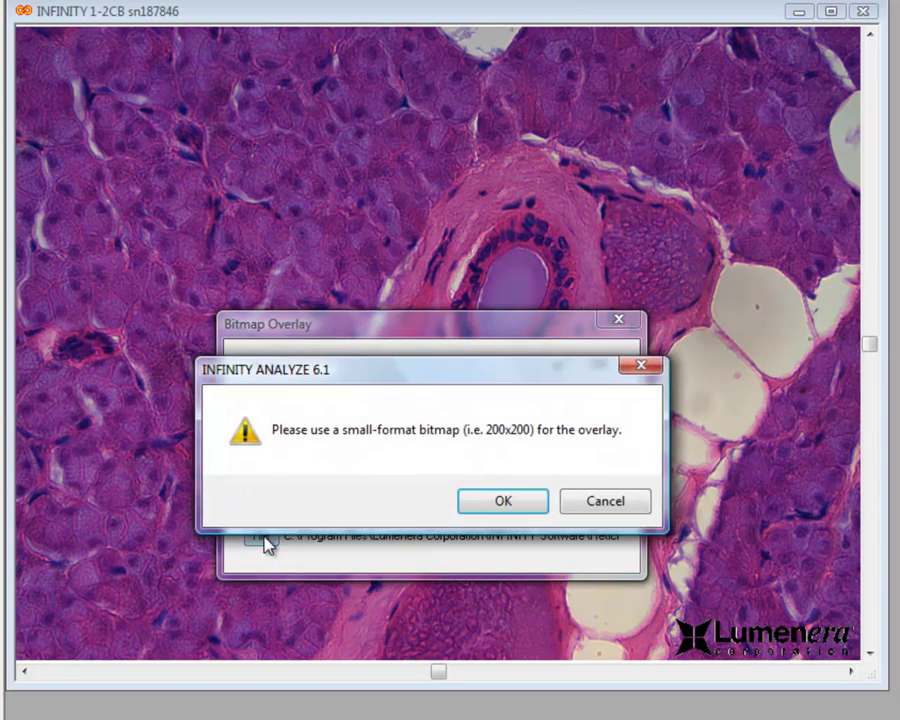
pyautogui.click(474, 496)
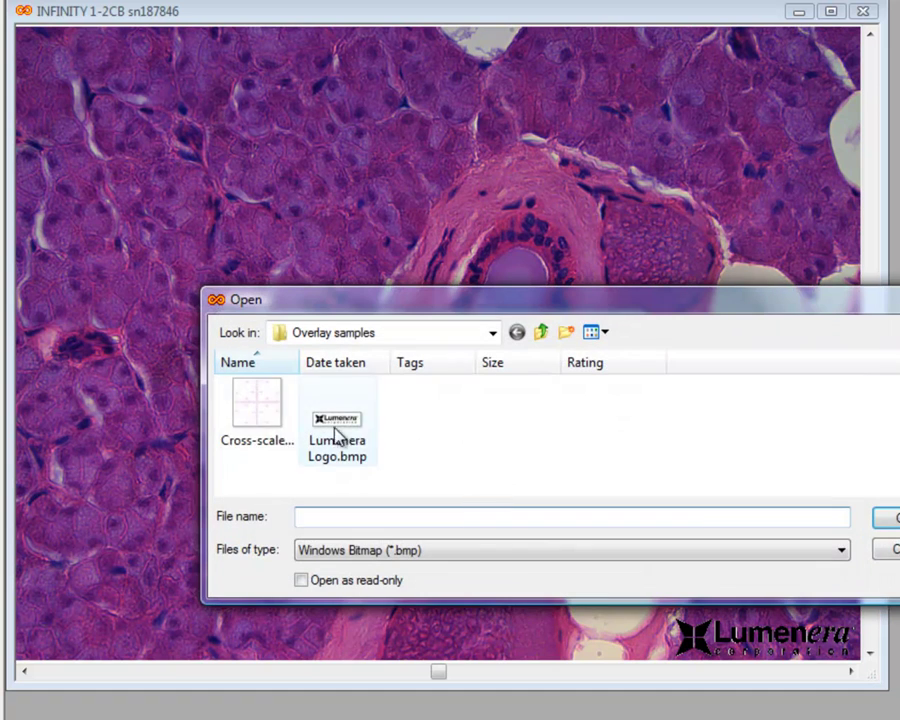
pyautogui.click(257, 416)
pyautogui.click(871, 523)
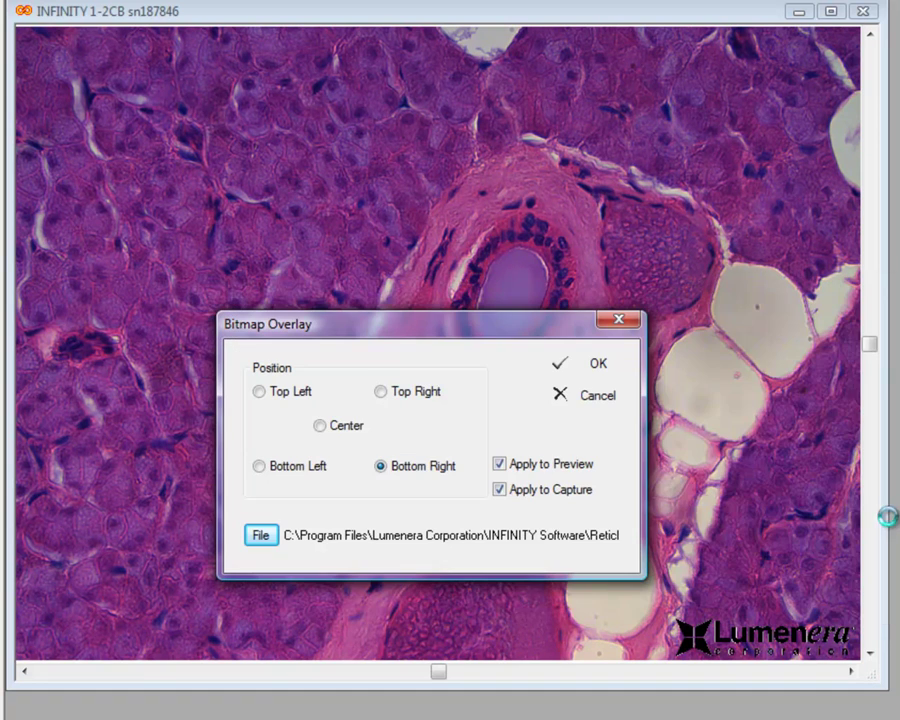
pyautogui.click(319, 426)
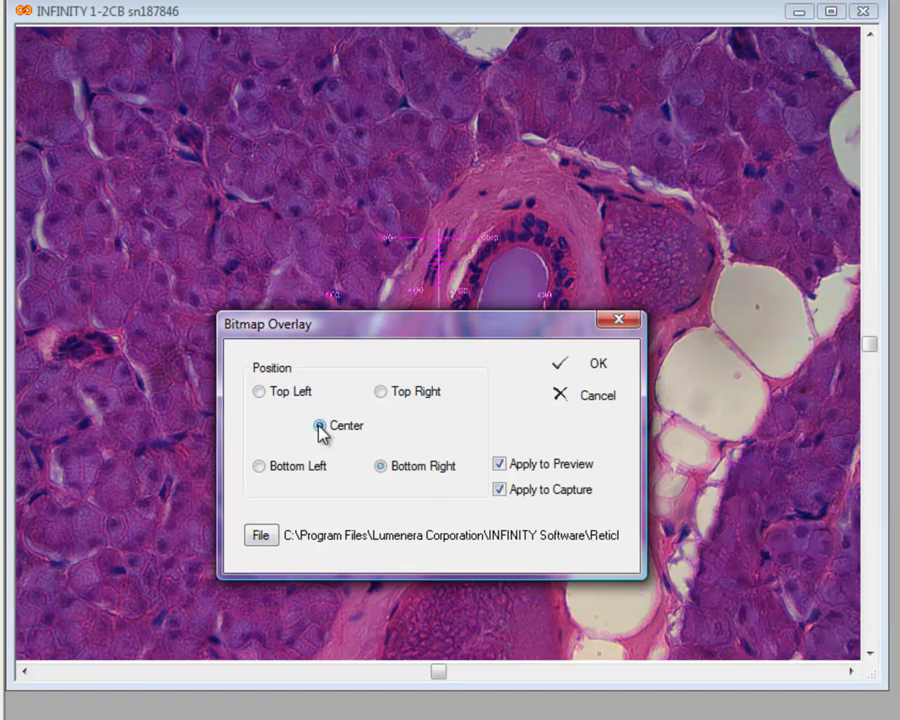
pyautogui.click(599, 365)
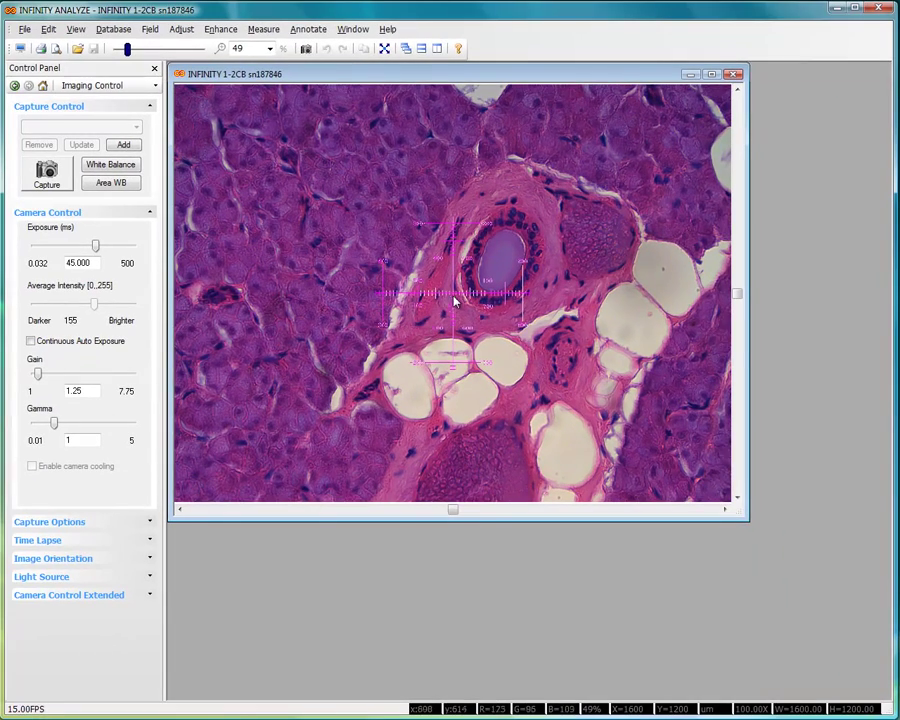
# - Zoom the preview to 100% and untick Apply to Preview and Apply to Capture
pyautogui.click(270, 48)
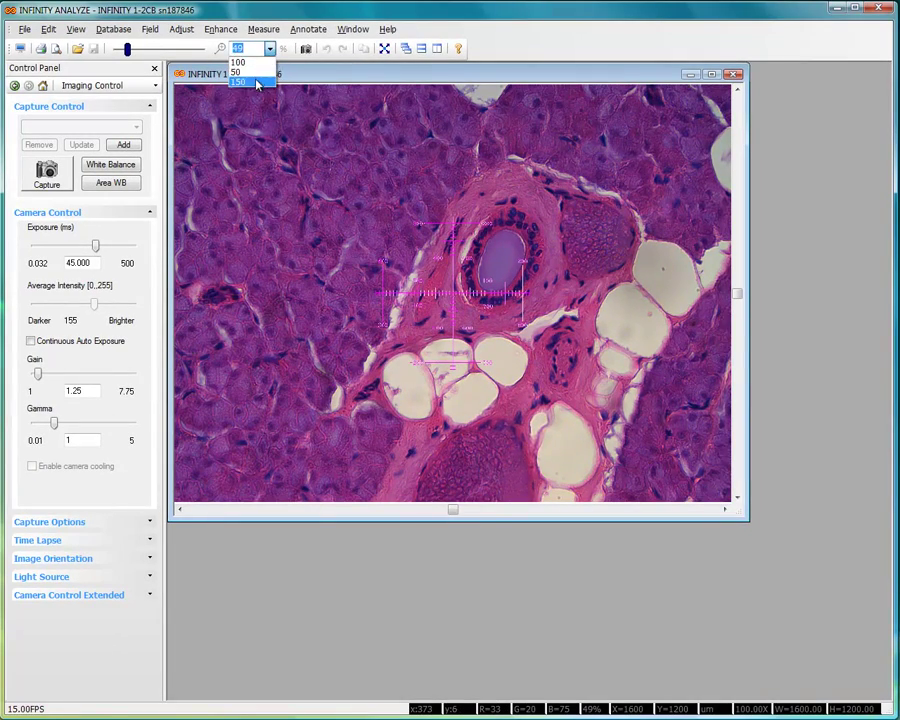
pyautogui.click(251, 63)
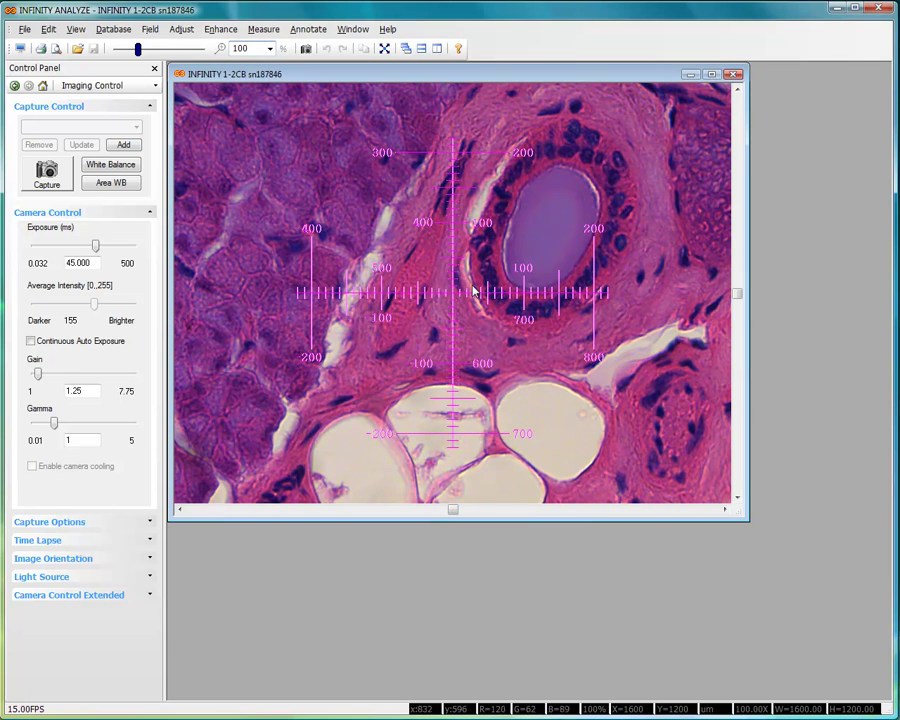
pyautogui.click(25, 35)
pyautogui.click(110, 315)
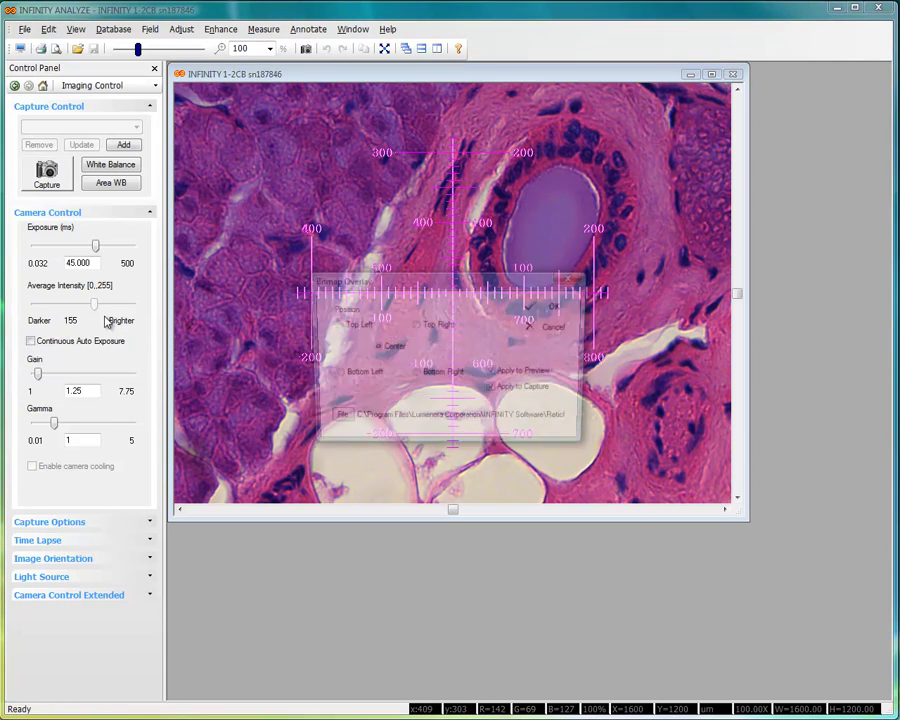
pyautogui.click(493, 373)
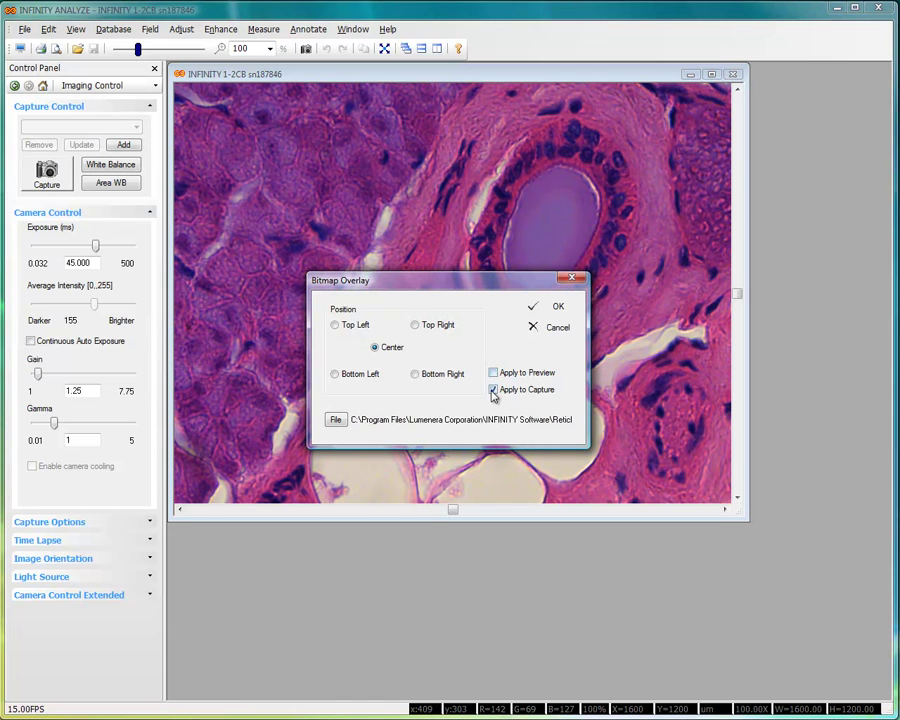
pyautogui.click(493, 390)
pyautogui.click(559, 308)
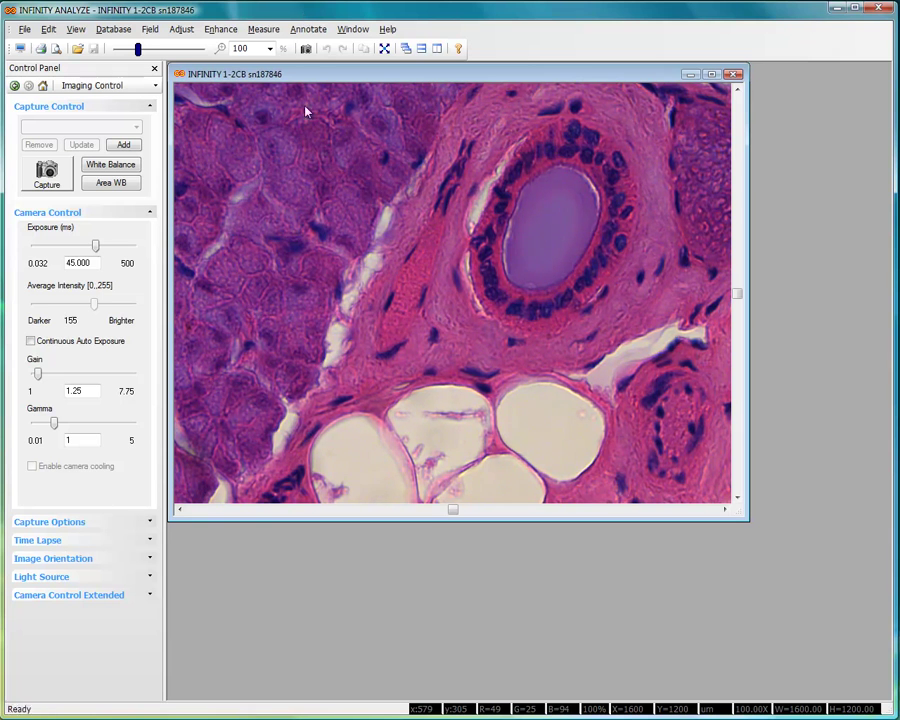
# - Capture a still image and add a text annotation reading 'Sample Project ABC'
pyautogui.click(50, 182)
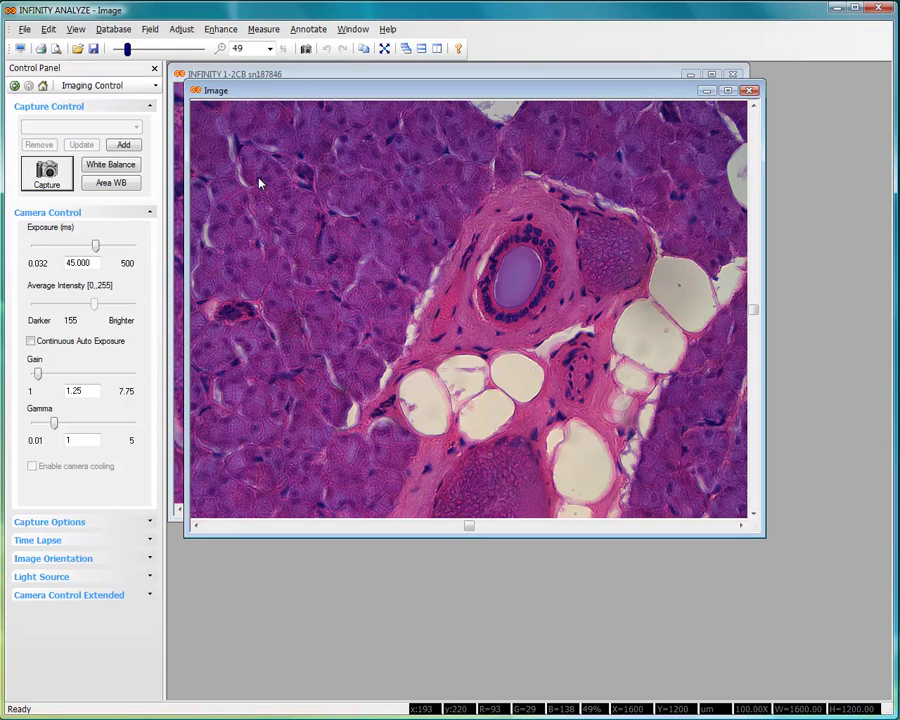
pyautogui.click(310, 32)
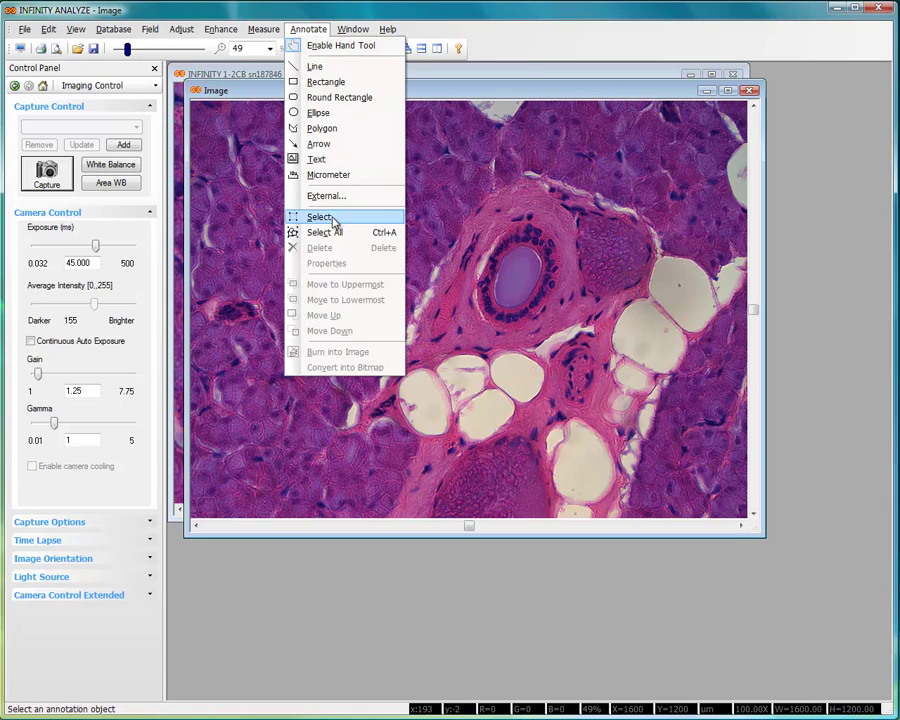
pyautogui.click(321, 160)
pyautogui.click(297, 206)
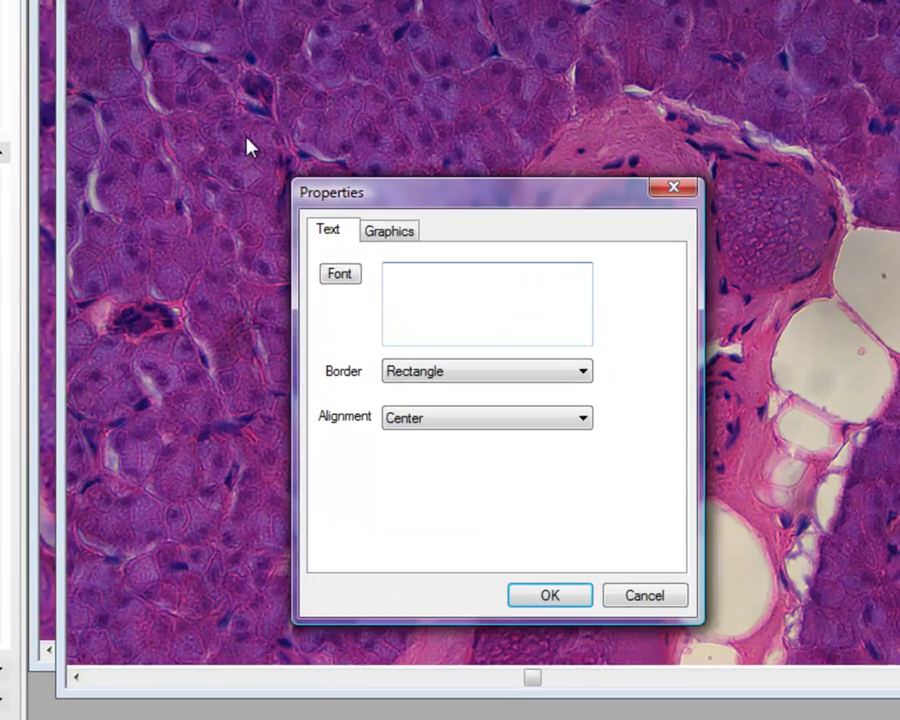
pyautogui.write('Sampl')
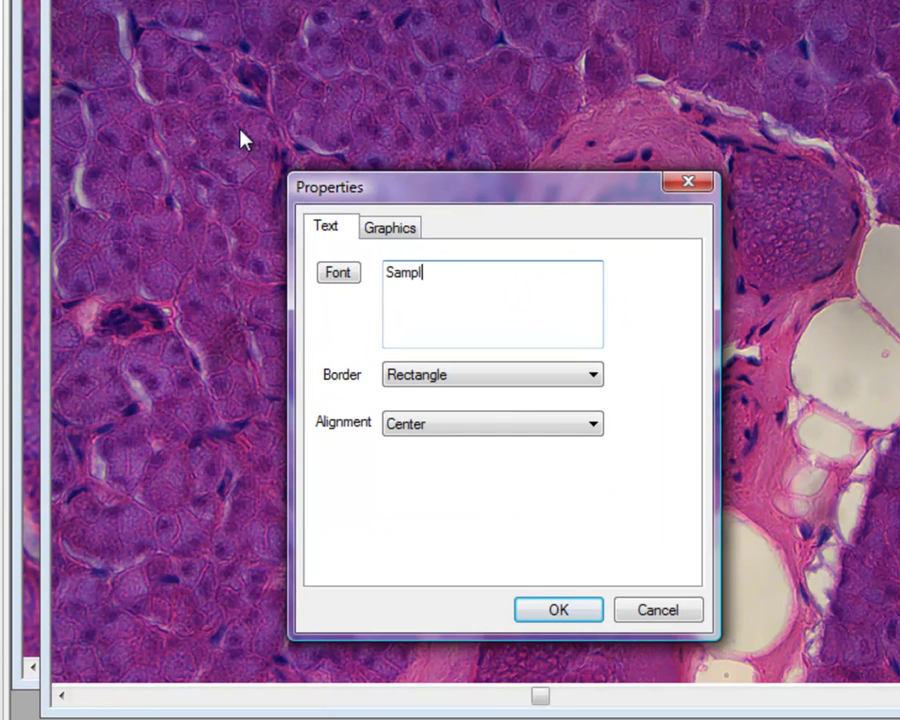
pyautogui.write('e Project ABC')
# - Set the label font to Tahoma Regular, size 24, yellow
pyautogui.click(342, 276)
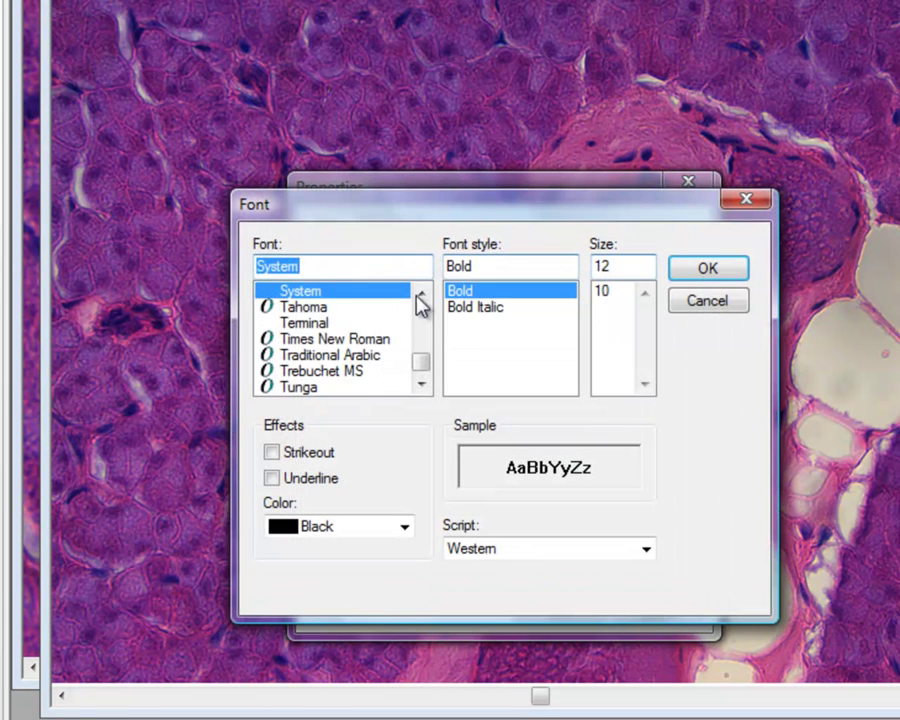
pyautogui.click(308, 311)
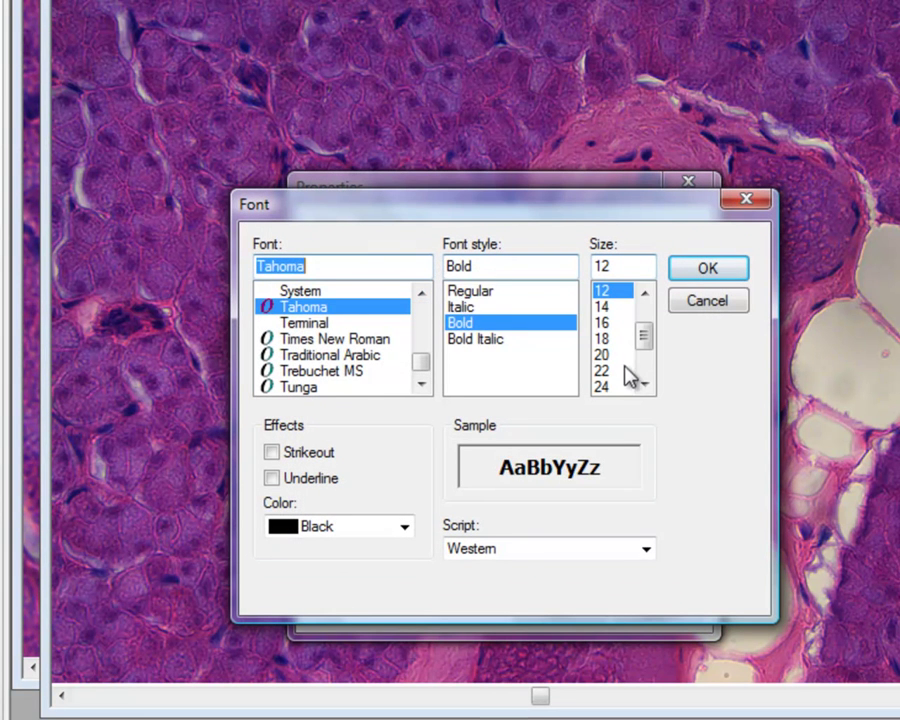
pyautogui.click(486, 298)
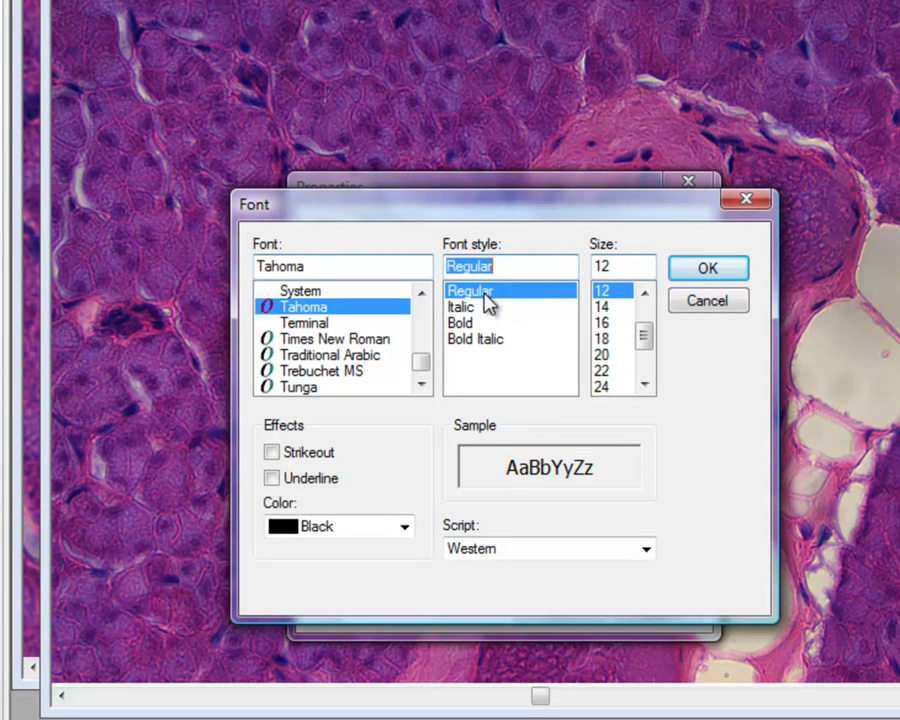
pyautogui.click(610, 388)
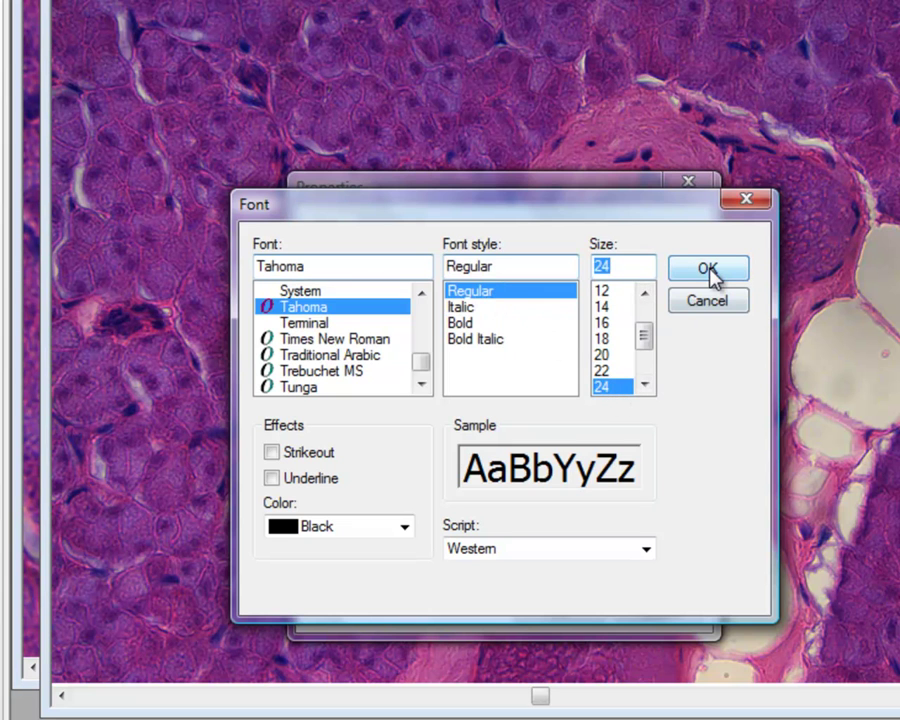
pyautogui.click(404, 527)
pyautogui.click(330, 716)
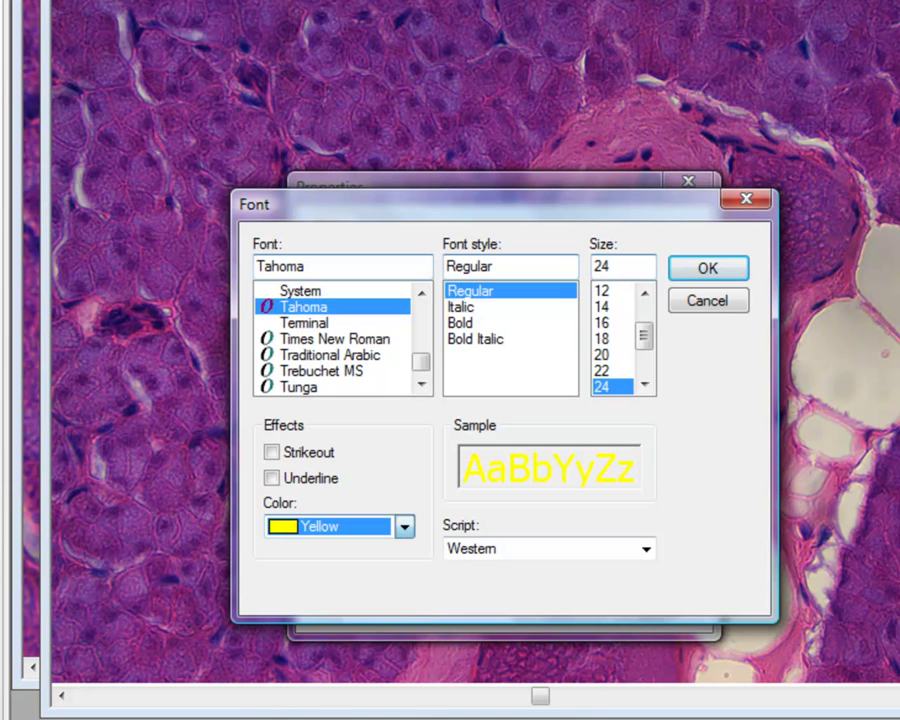
pyautogui.click(701, 270)
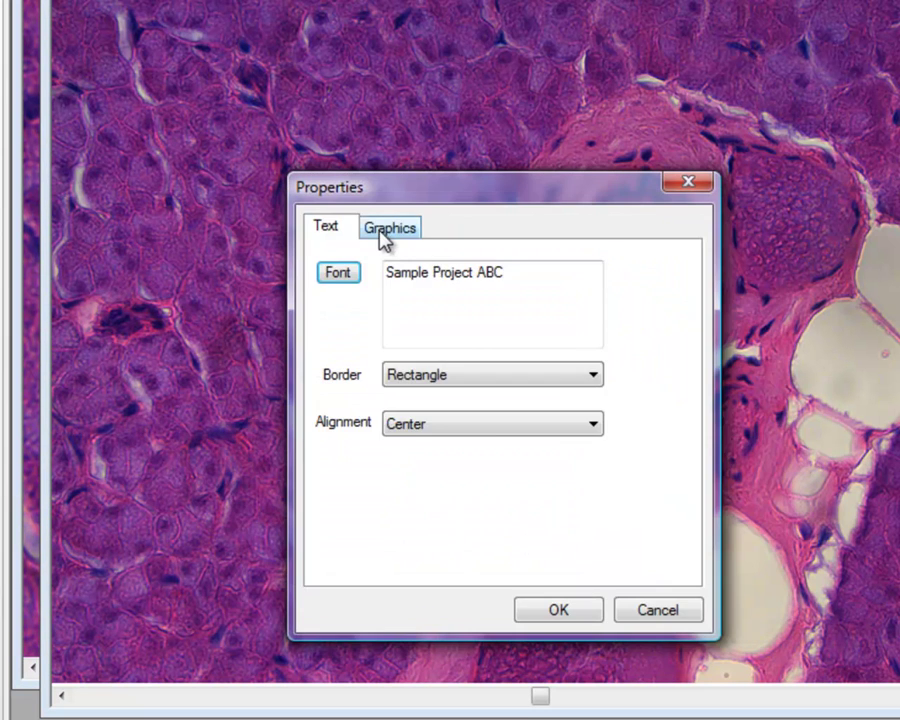
# - Give the label a black fill and a green border of line size 4
pyautogui.click(382, 234)
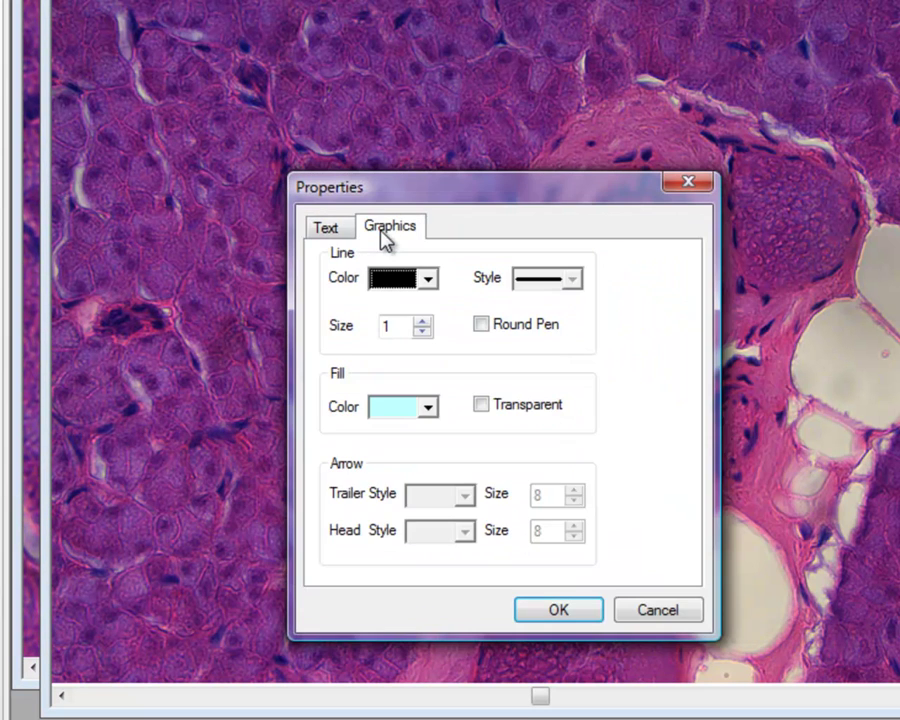
pyautogui.click(428, 406)
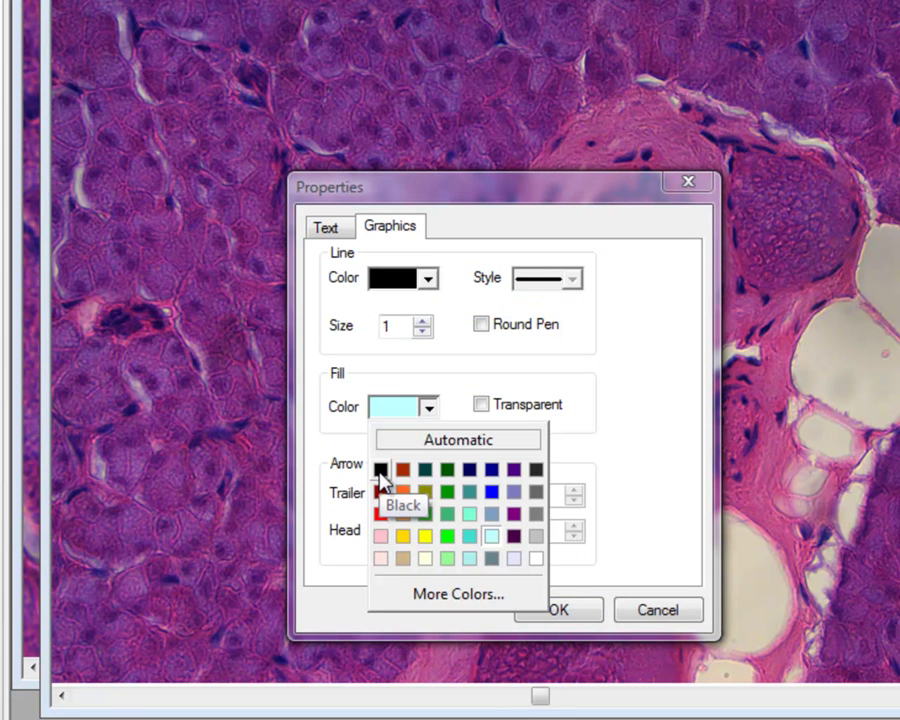
pyautogui.click(380, 472)
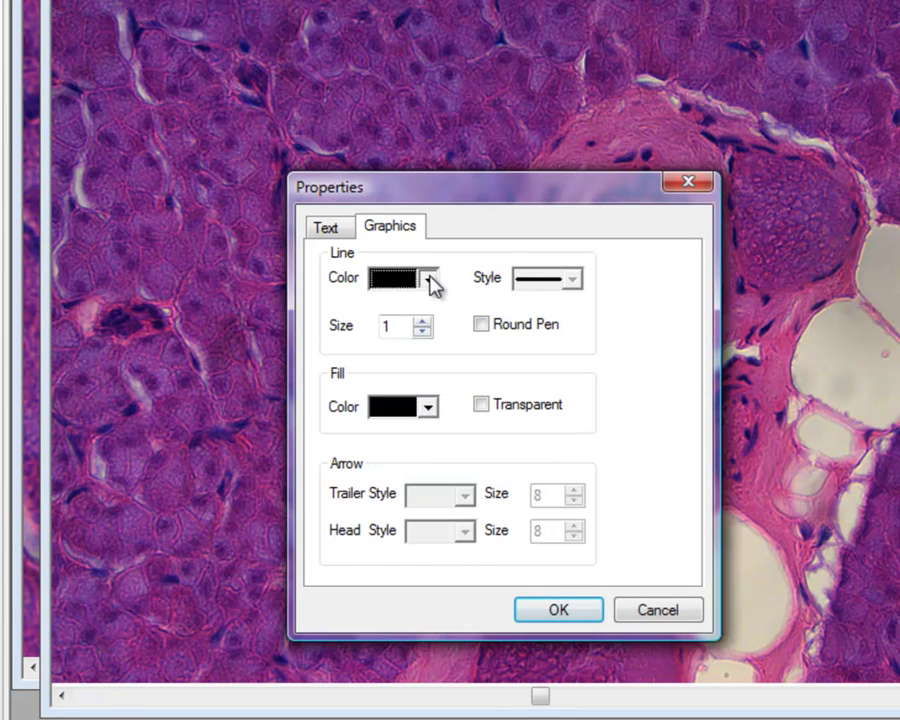
pyautogui.click(430, 281)
pyautogui.click(428, 386)
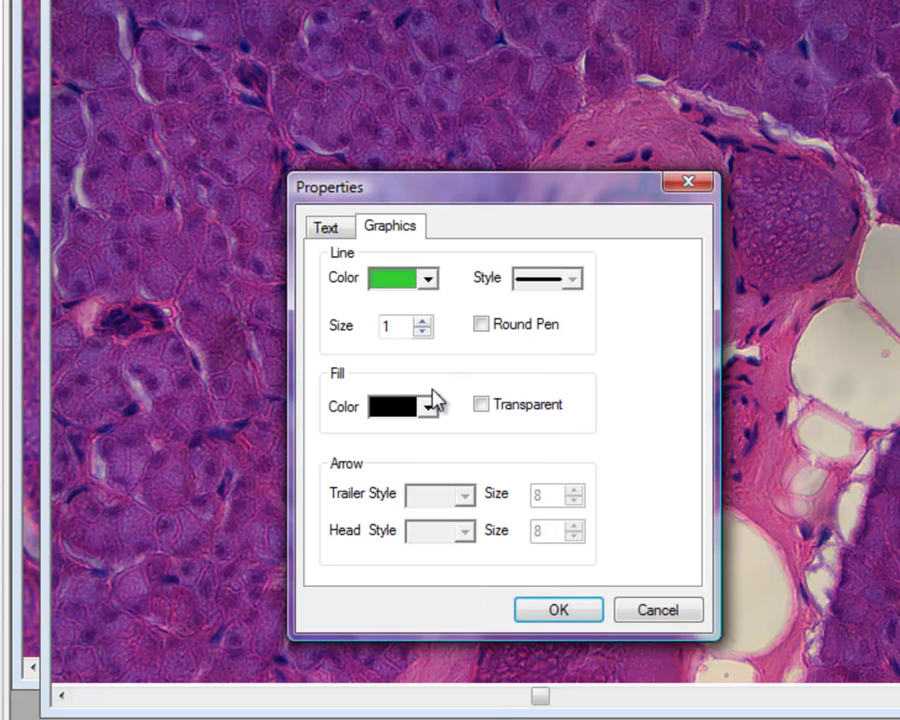
pyautogui.click(421, 320)
pyautogui.click(421, 320)
pyautogui.click(421, 320)
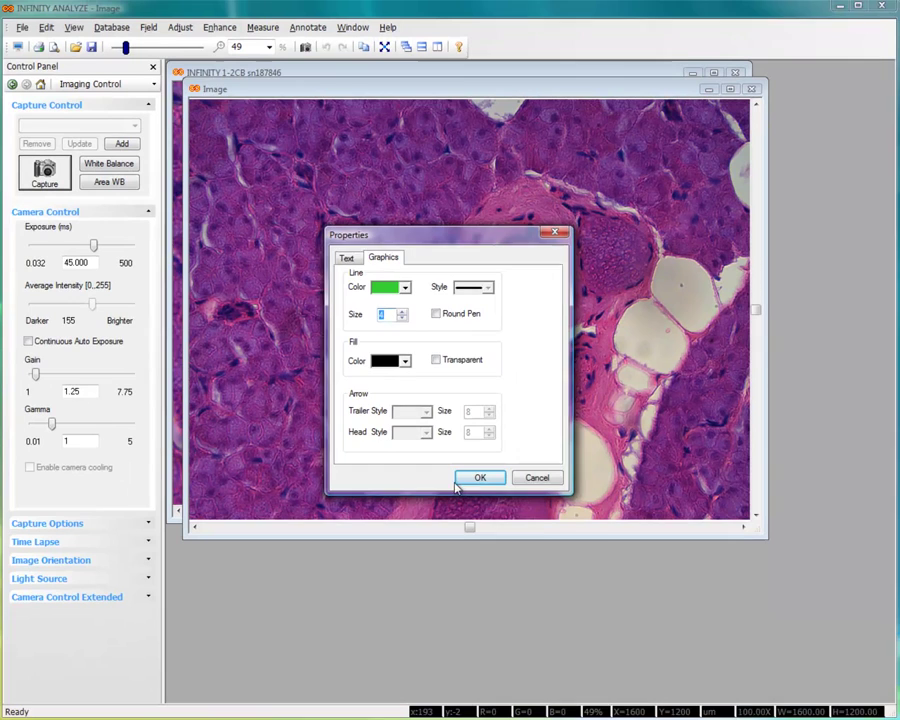
# - Apply the label to the image and convert the annotations into a white Annotation-Image
pyautogui.click(478, 478)
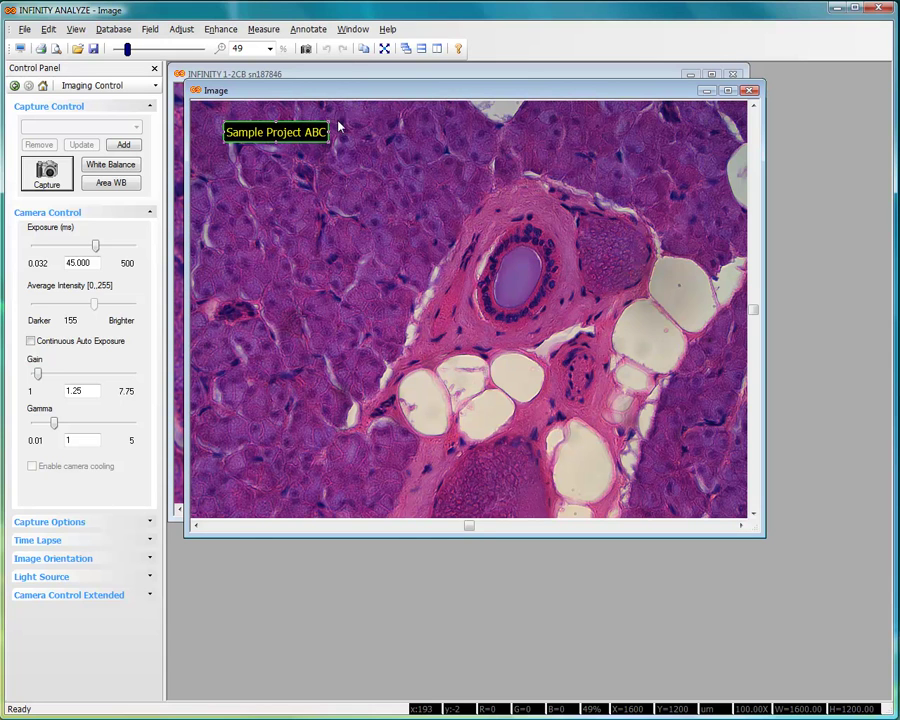
pyautogui.click(313, 32)
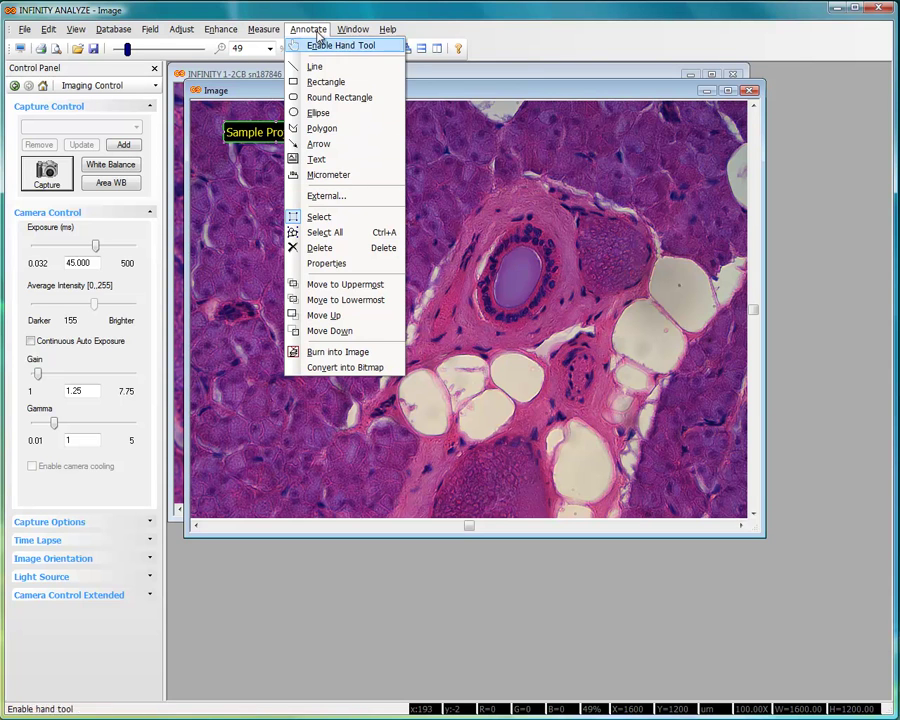
pyautogui.click(312, 29)
pyautogui.click(310, 30)
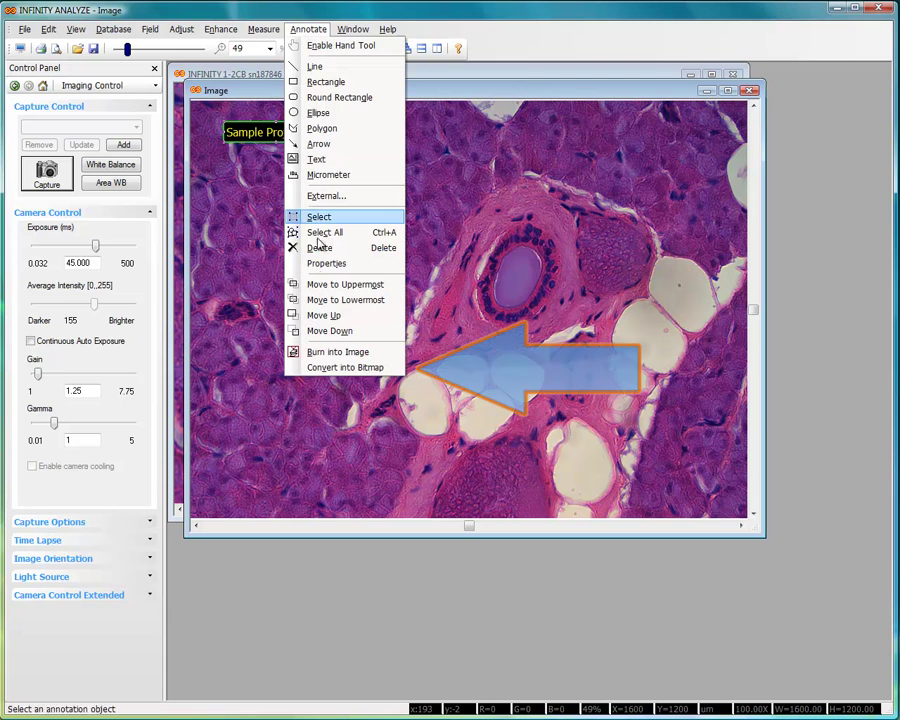
pyautogui.click(330, 368)
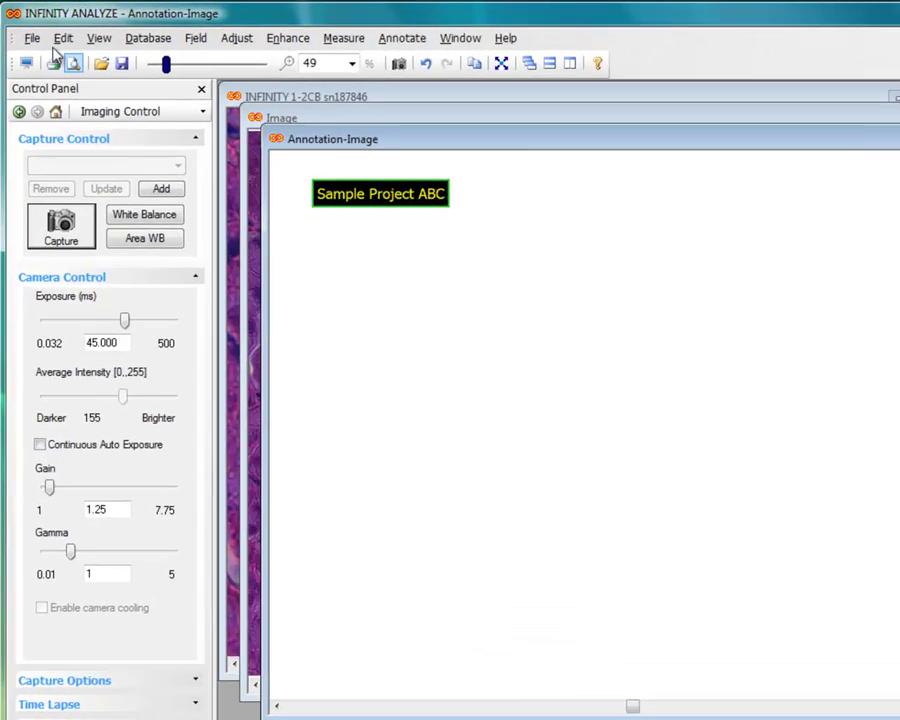
# - Save the annotation image as 'Sample Project ABC.bmp' in Windows Bitmap (*.bmp) format
pyautogui.click(22, 30)
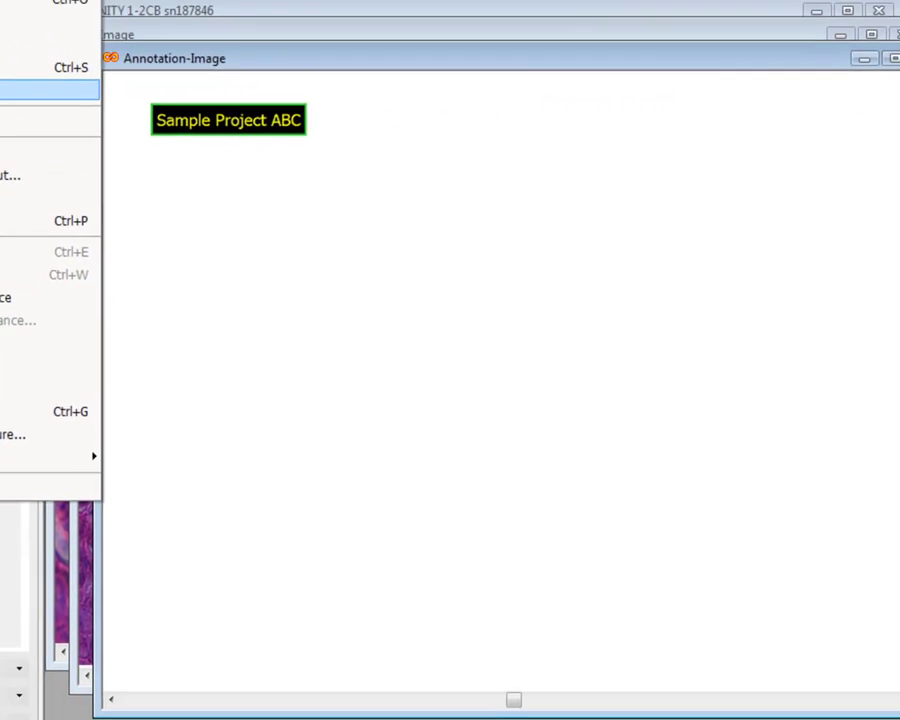
pyautogui.click(142, 206)
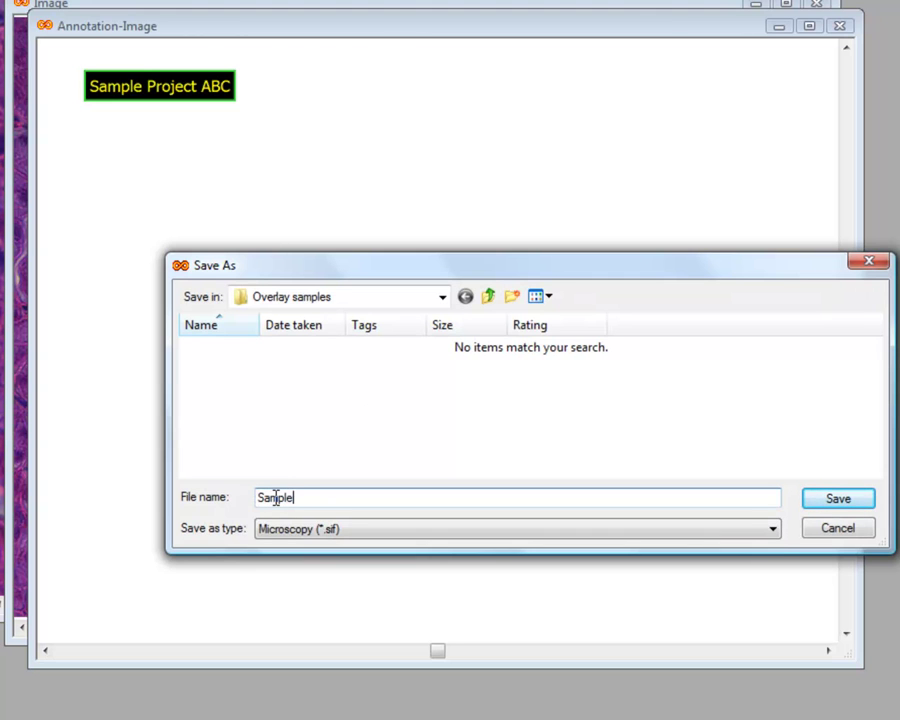
pyautogui.write('Sample Project ABC')
pyautogui.click(740, 534)
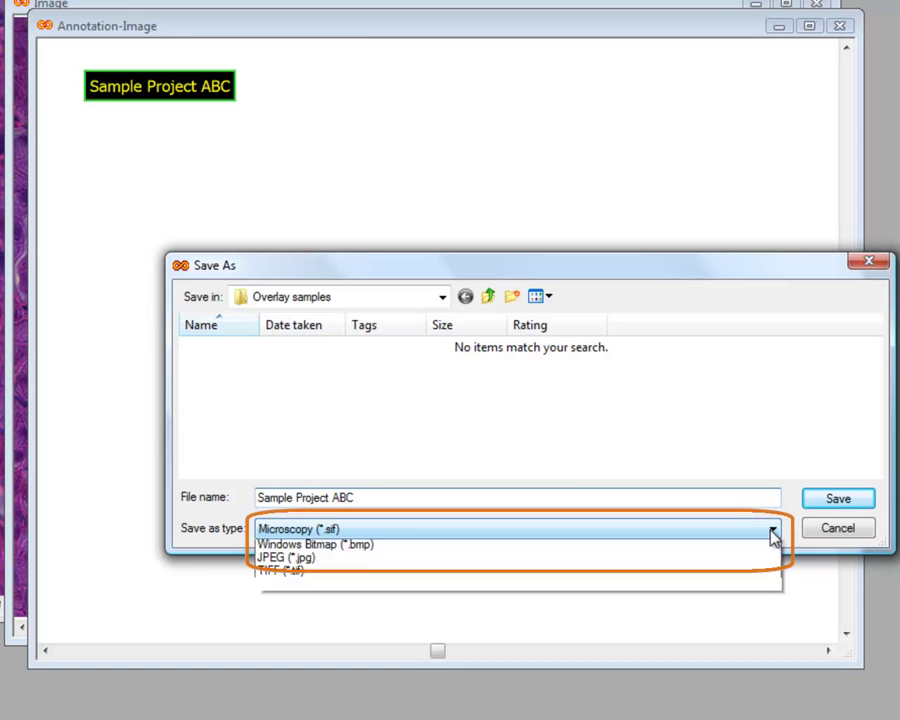
pyautogui.click(367, 566)
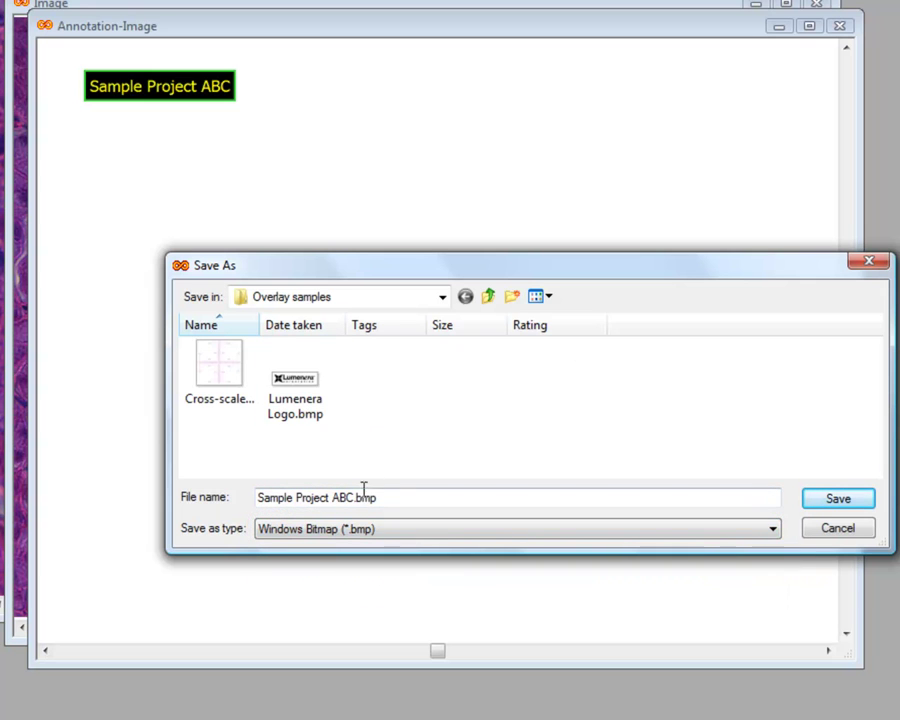
pyautogui.click(822, 503)
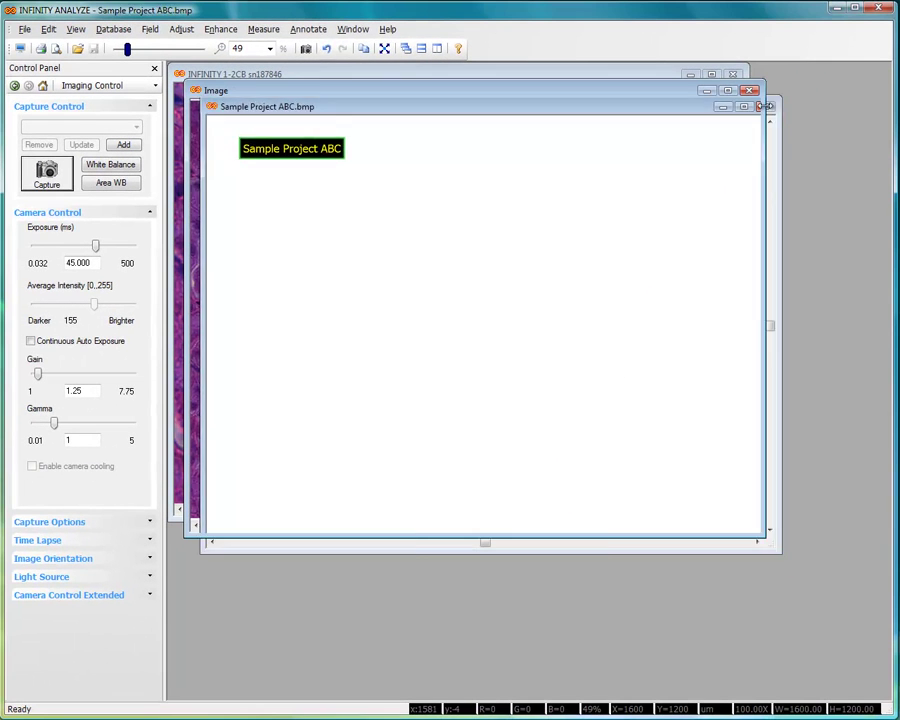
# - Close the saved bitmap, drag the label to the lower left, and bring the live view forward
pyautogui.click(764, 106)
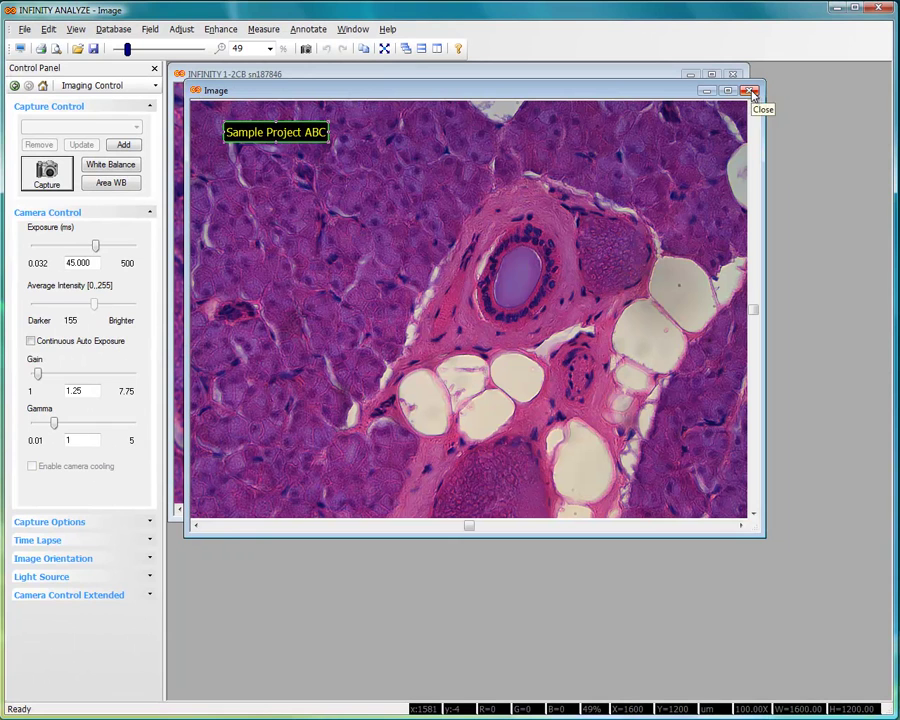
pyautogui.click(304, 30)
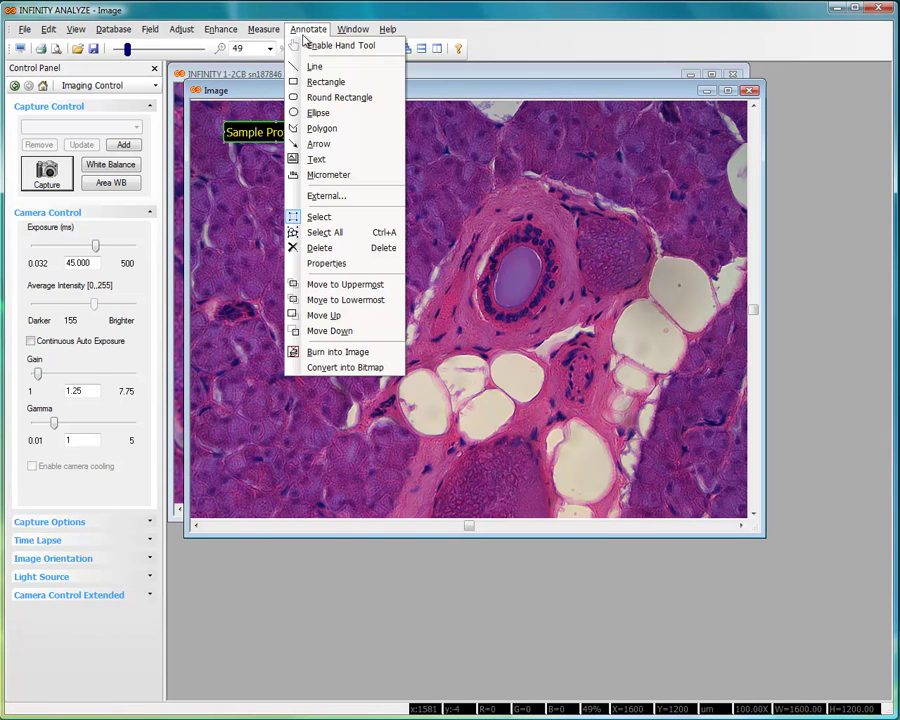
pyautogui.click(320, 217)
pyautogui.moveTo(275, 137)
pyautogui.mouseDown()
pyautogui.moveTo(293, 187)
pyautogui.moveTo(281, 488)
pyautogui.moveTo(259, 476)
pyautogui.mouseUp()
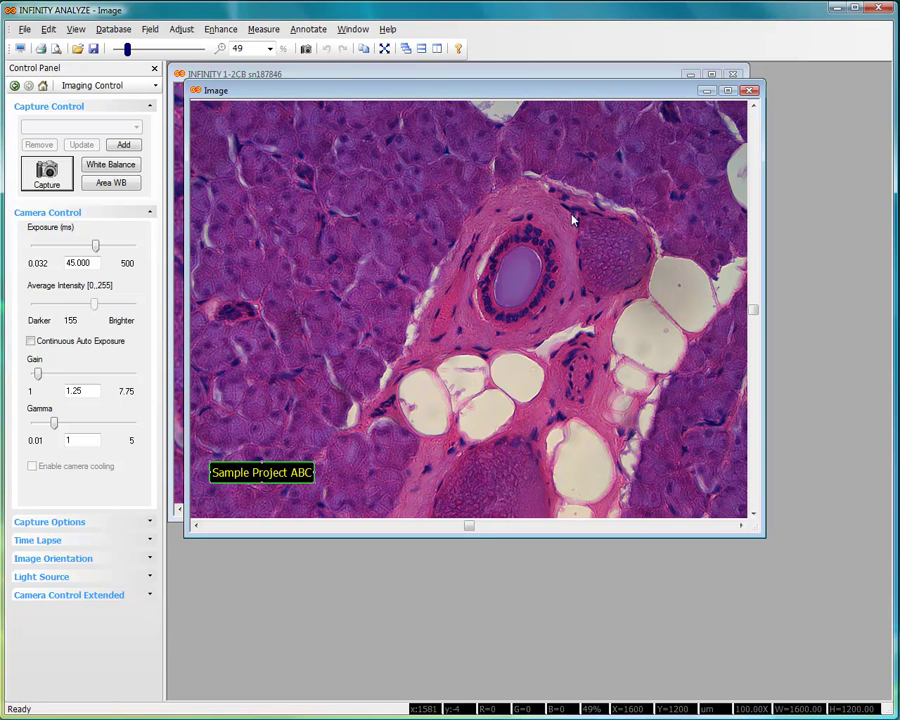
pyautogui.click(604, 77)
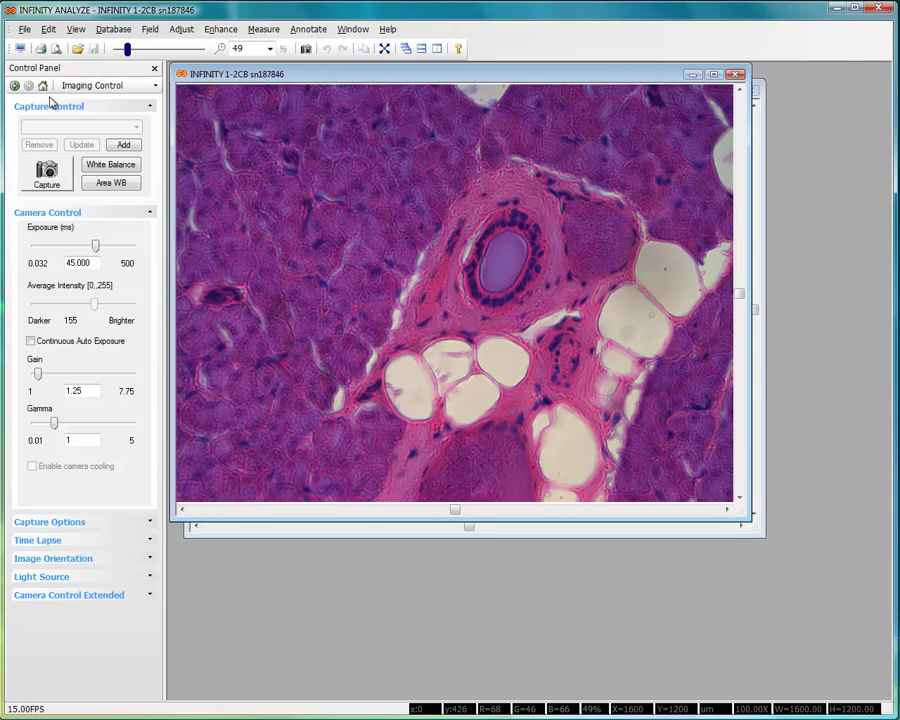
# - Load Sample Project ABC.bmp as a top-left bitmap overlay on the live preview and captures
pyautogui.click(24, 29)
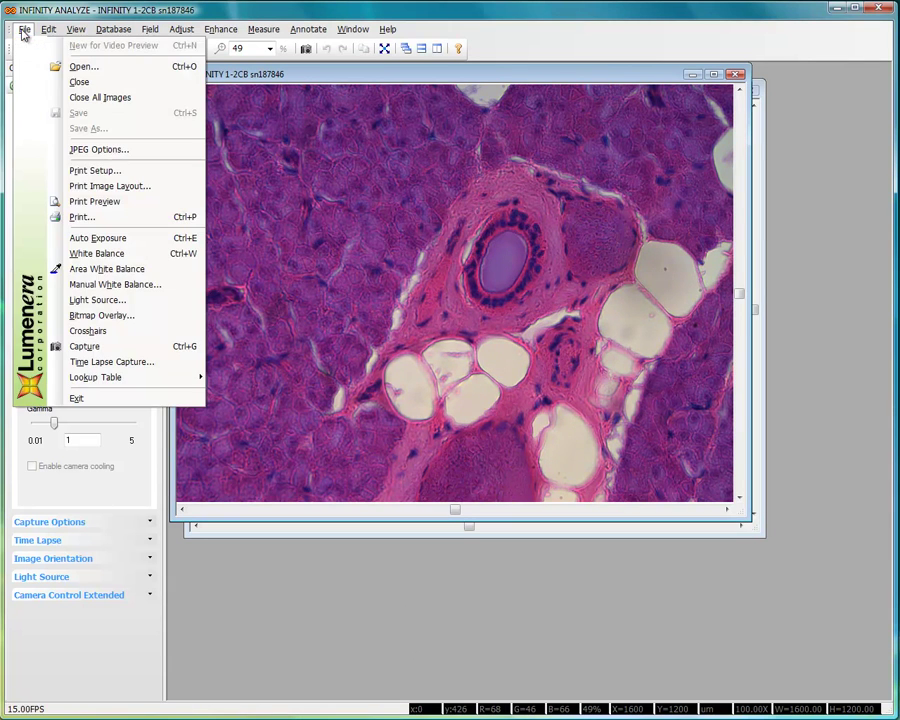
pyautogui.click(94, 314)
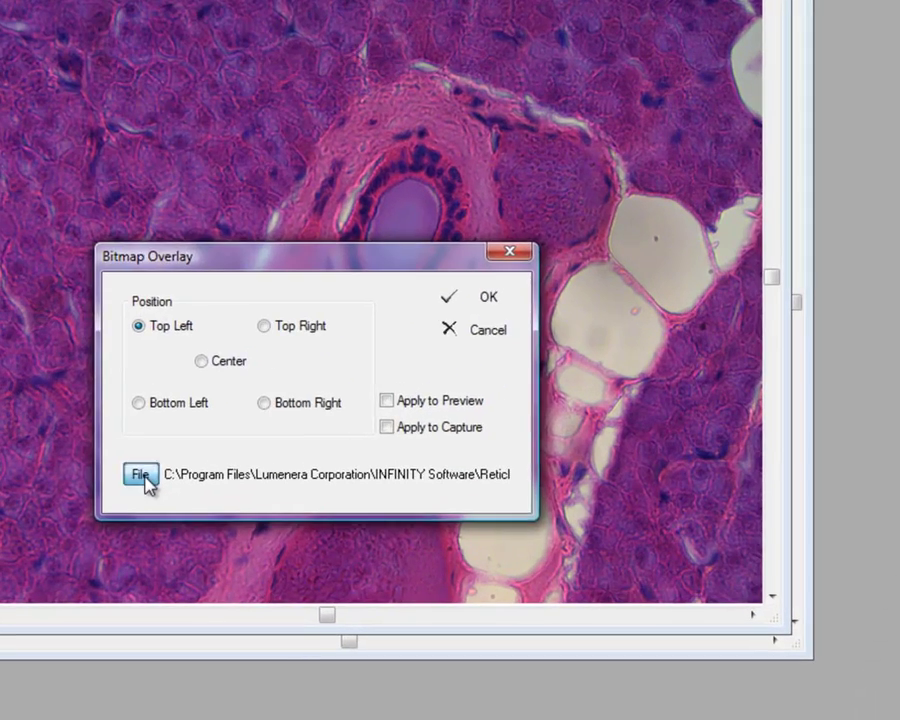
pyautogui.click(338, 421)
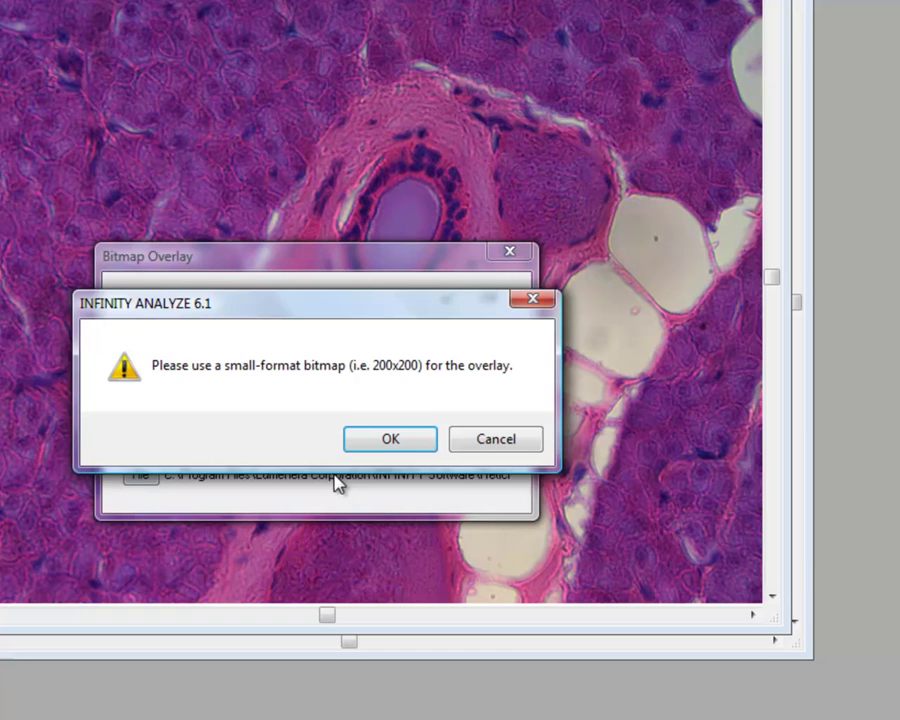
pyautogui.click(381, 446)
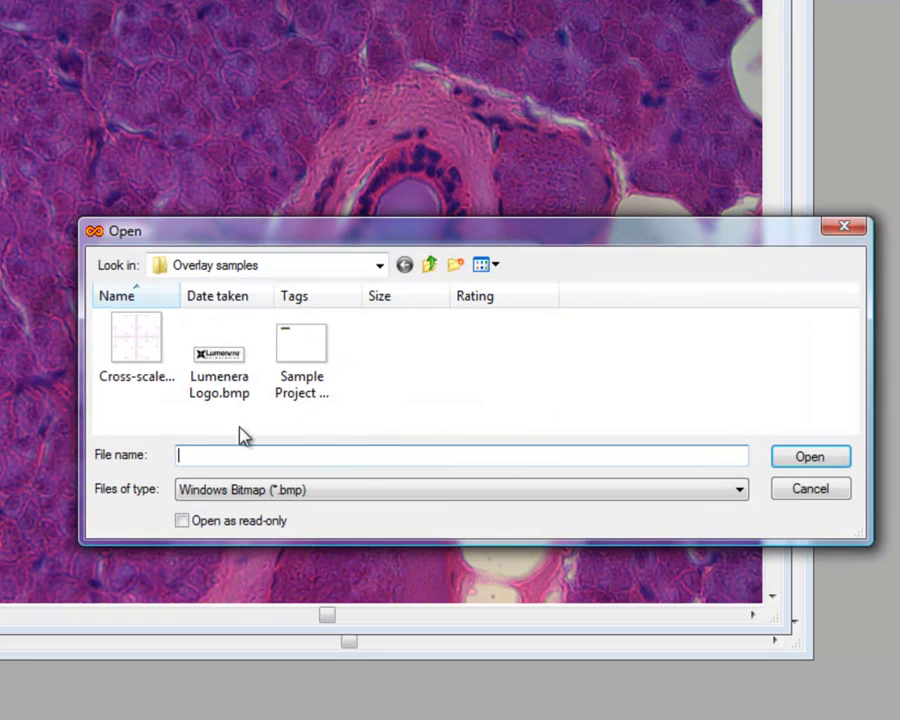
pyautogui.click(300, 358)
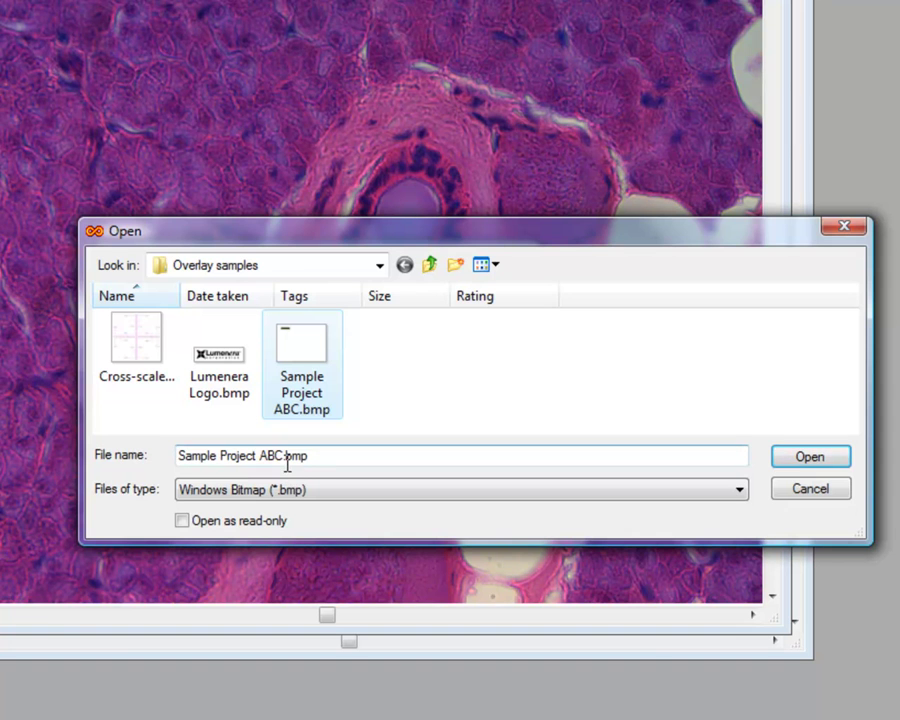
pyautogui.click(815, 457)
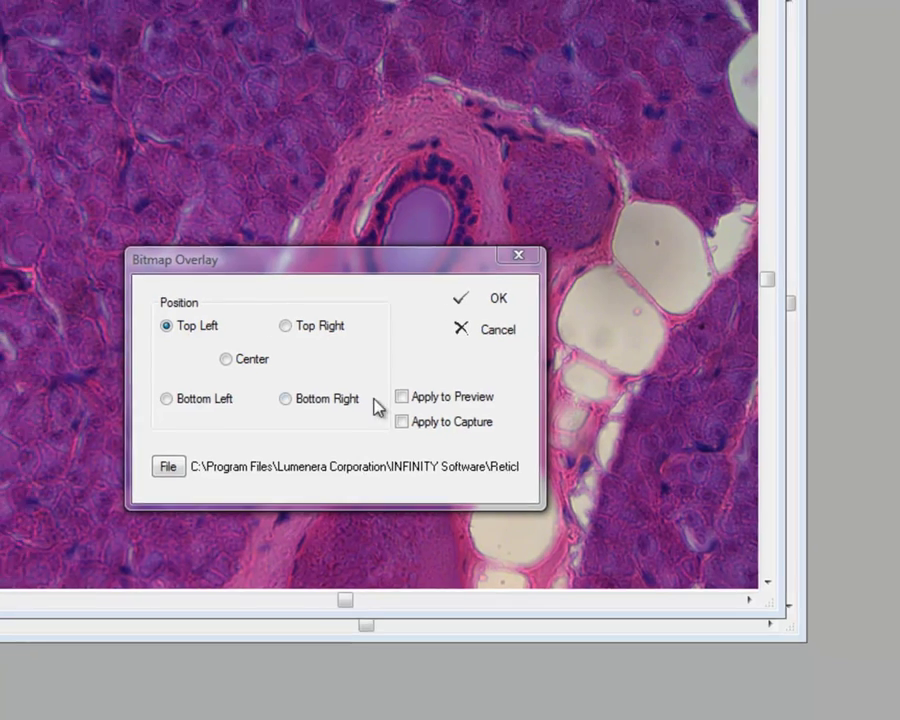
pyautogui.click(387, 402)
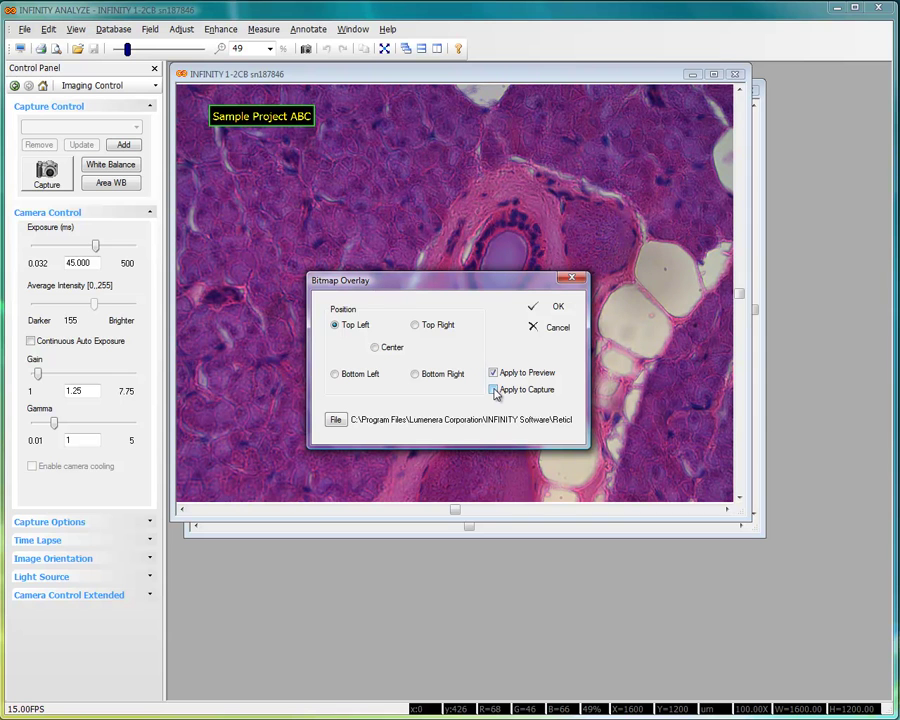
pyautogui.click(556, 309)
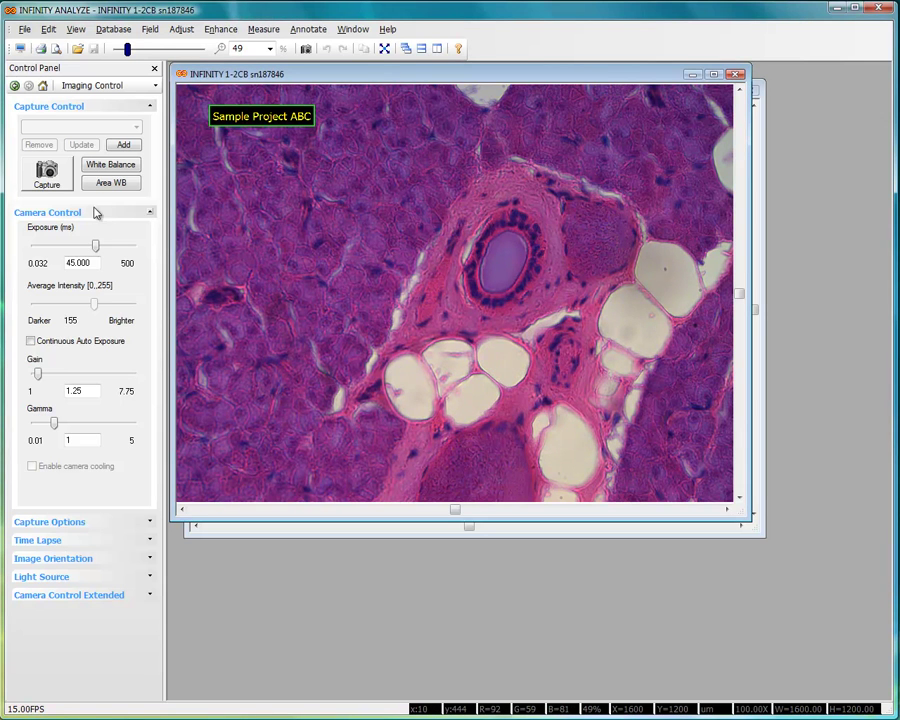
# - Capture an image with the ABC overlay, then untick Apply to Preview in Bitmap Overlay
pyautogui.click(47, 175)
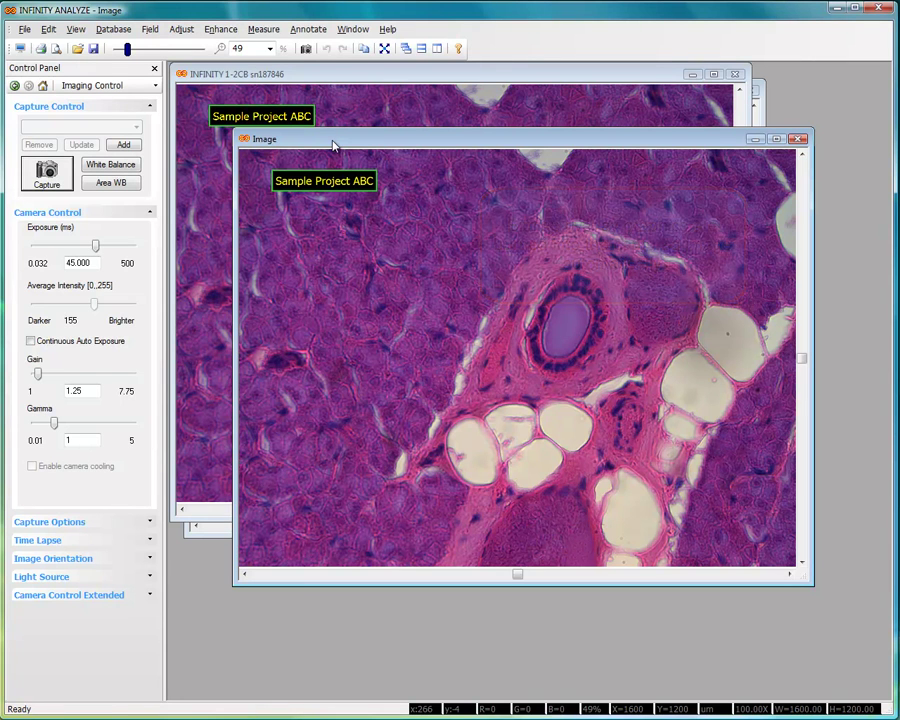
pyautogui.click(352, 77)
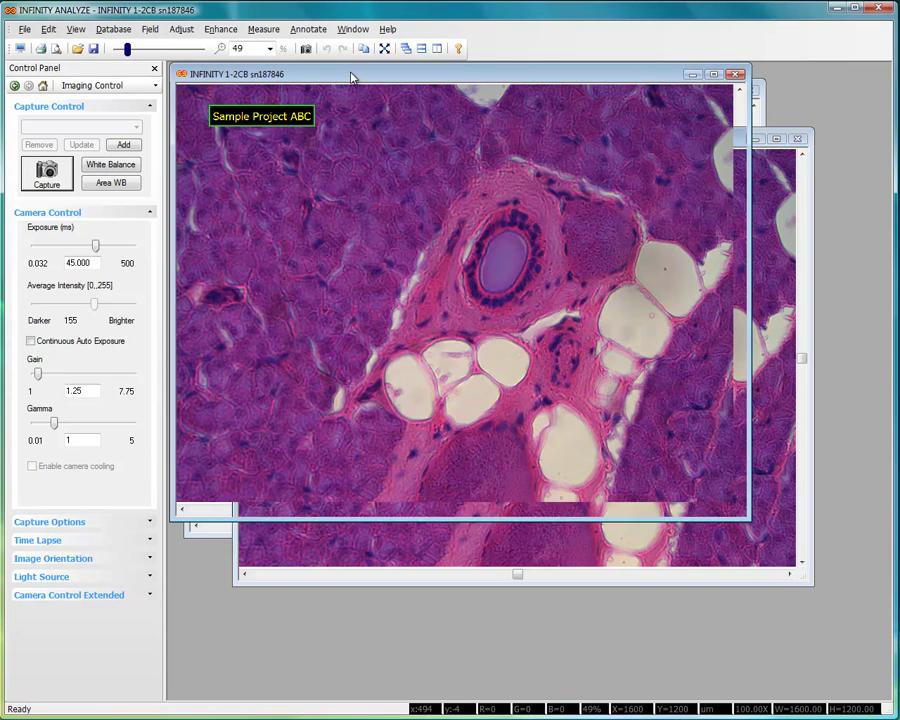
pyautogui.click(24, 29)
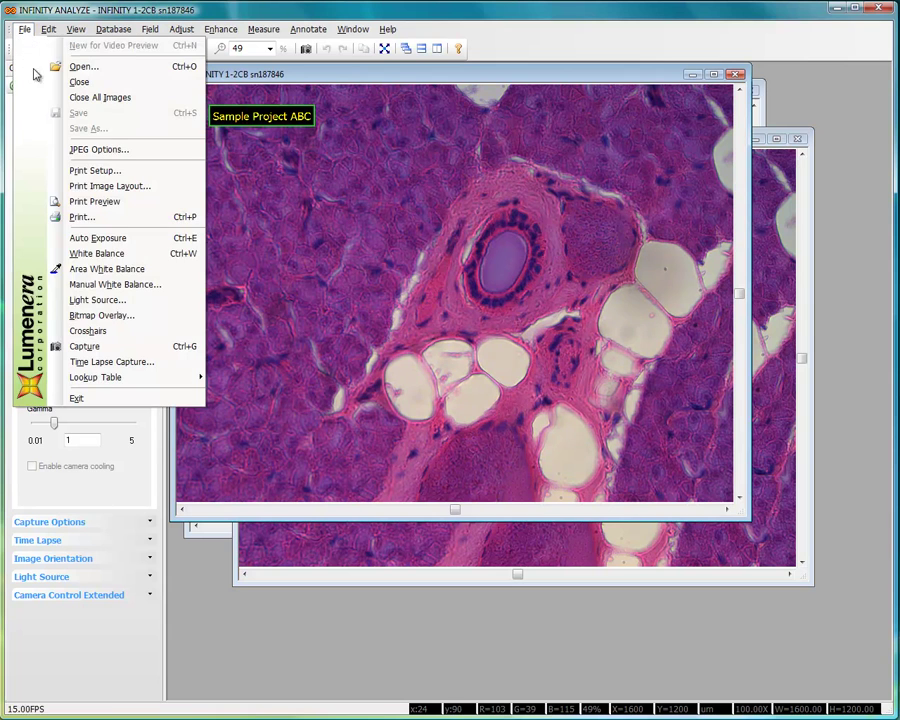
pyautogui.click(104, 316)
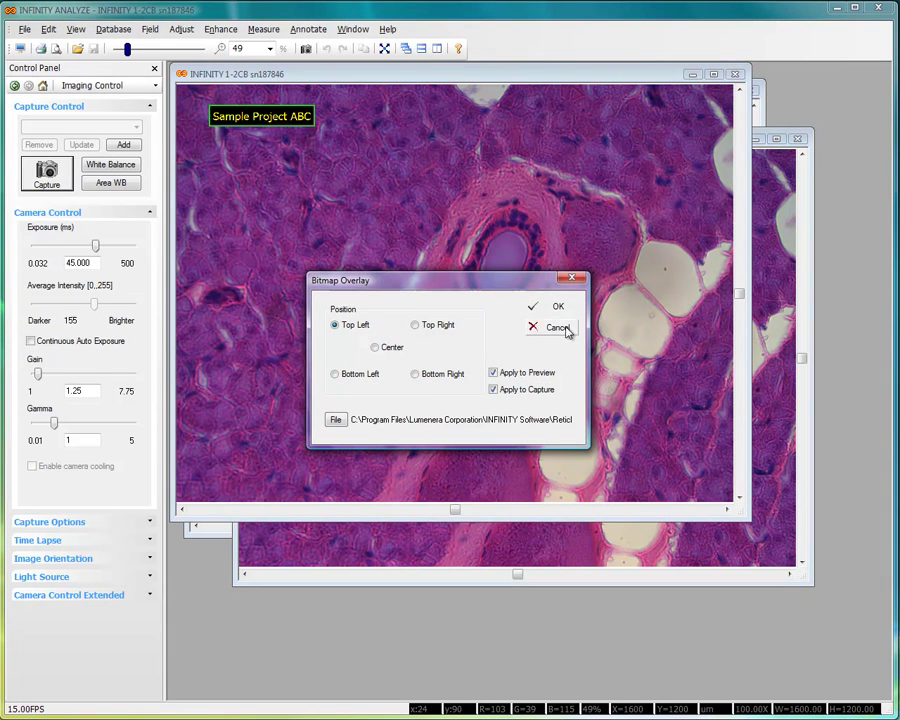
pyautogui.click(493, 373)
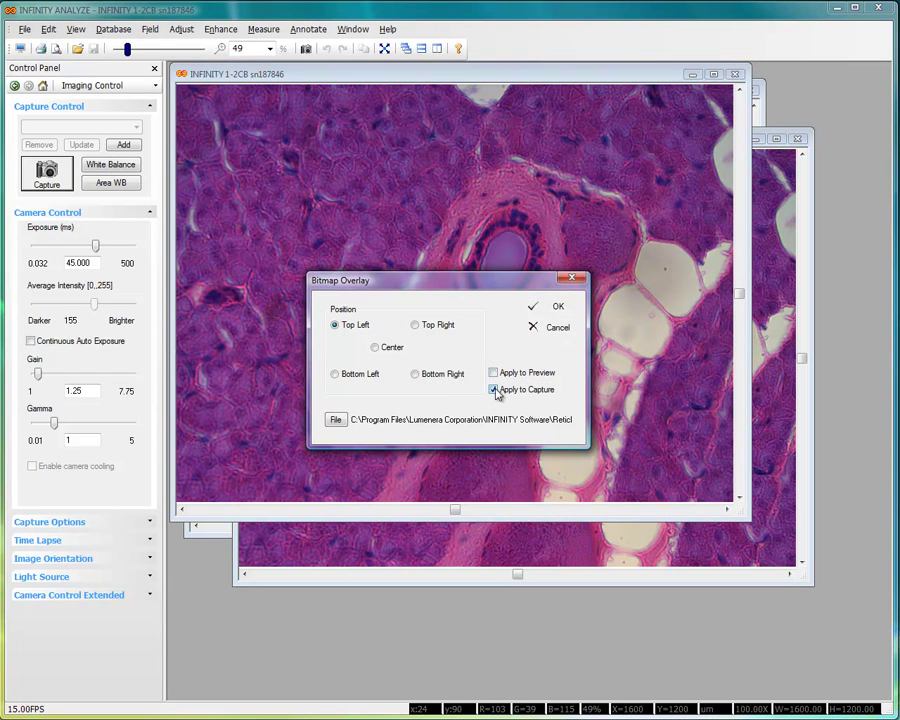
pyautogui.click(558, 308)
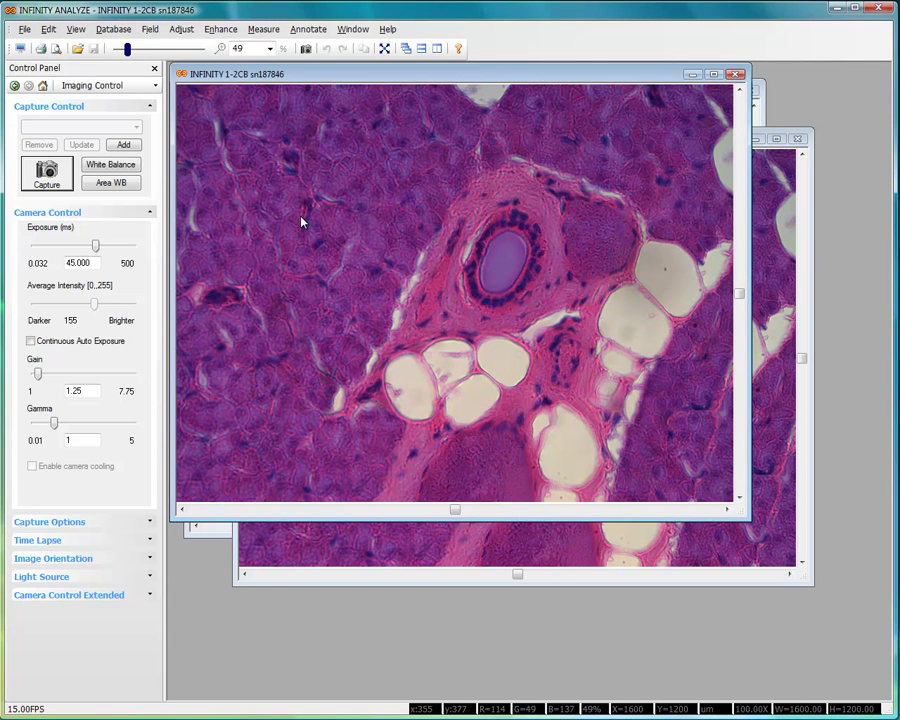
# - Capture a fresh still and set Grid Options to rectangular with the origin centred
pyautogui.click(47, 175)
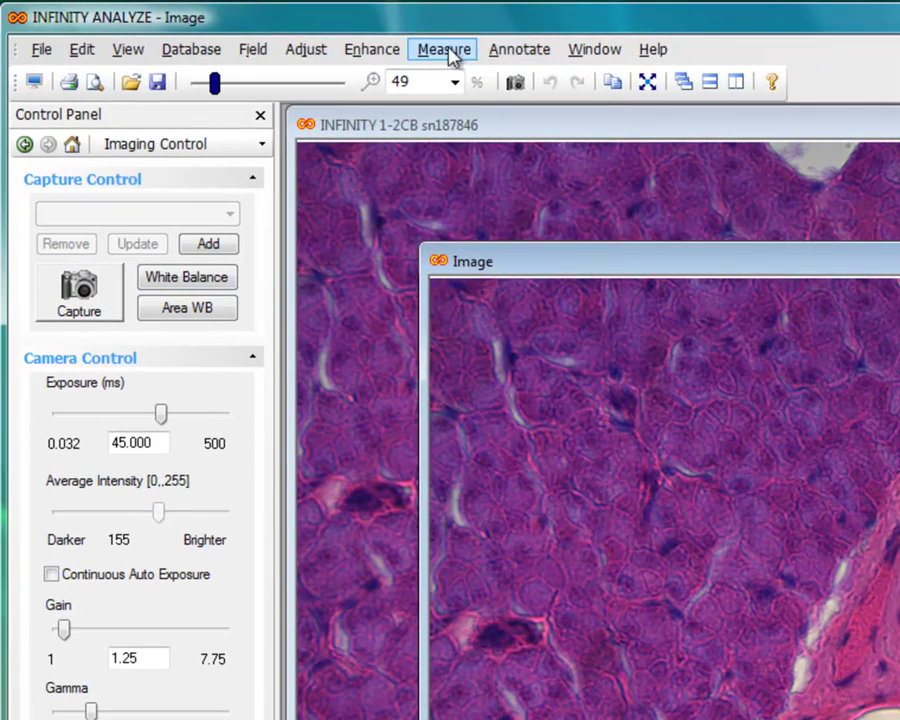
pyautogui.click(447, 52)
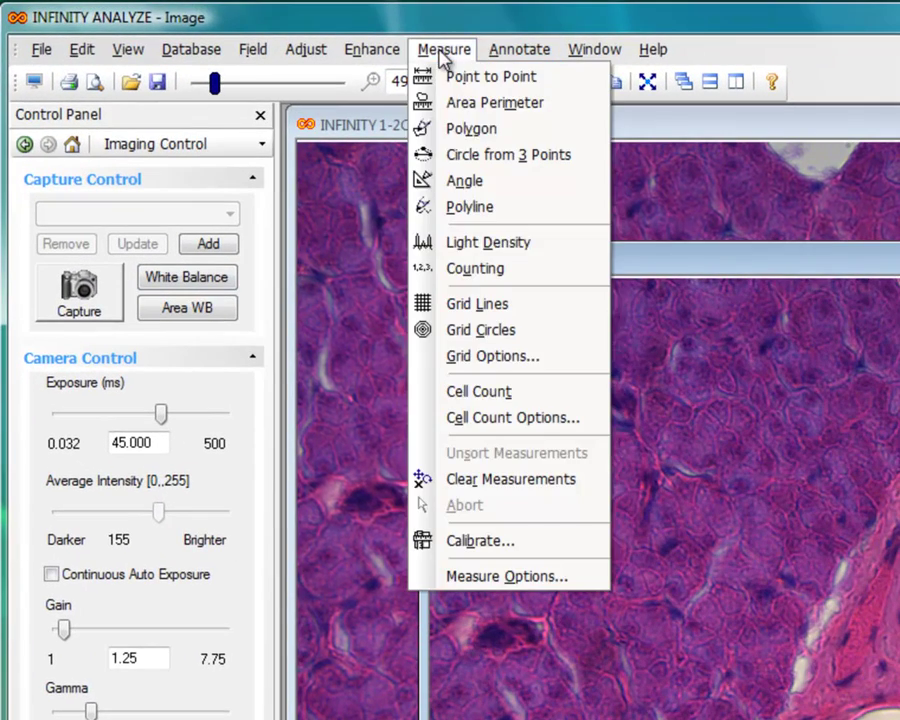
pyautogui.click(480, 357)
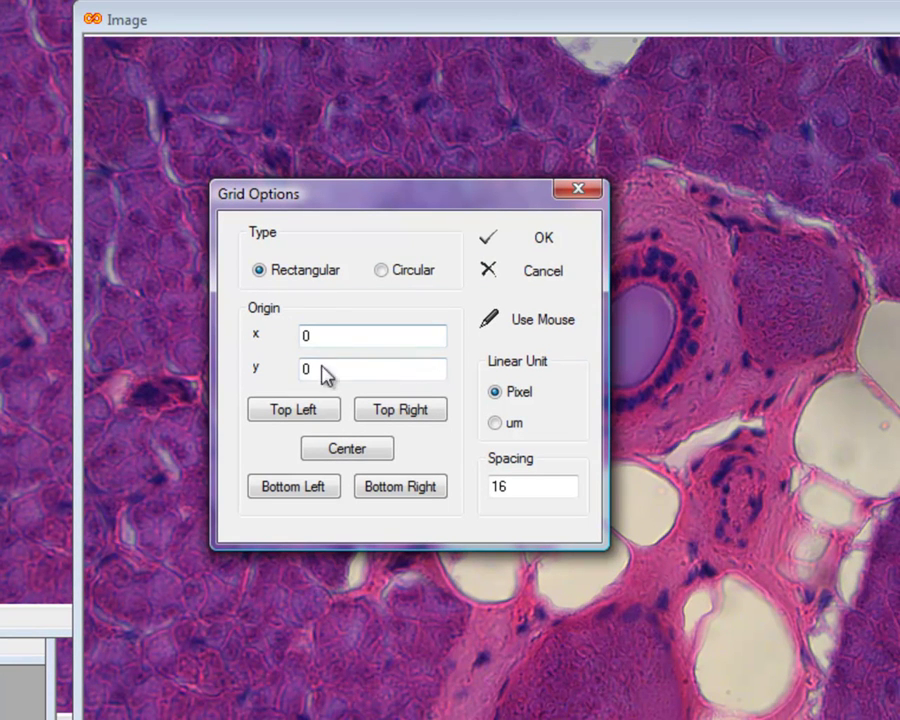
pyautogui.click(328, 453)
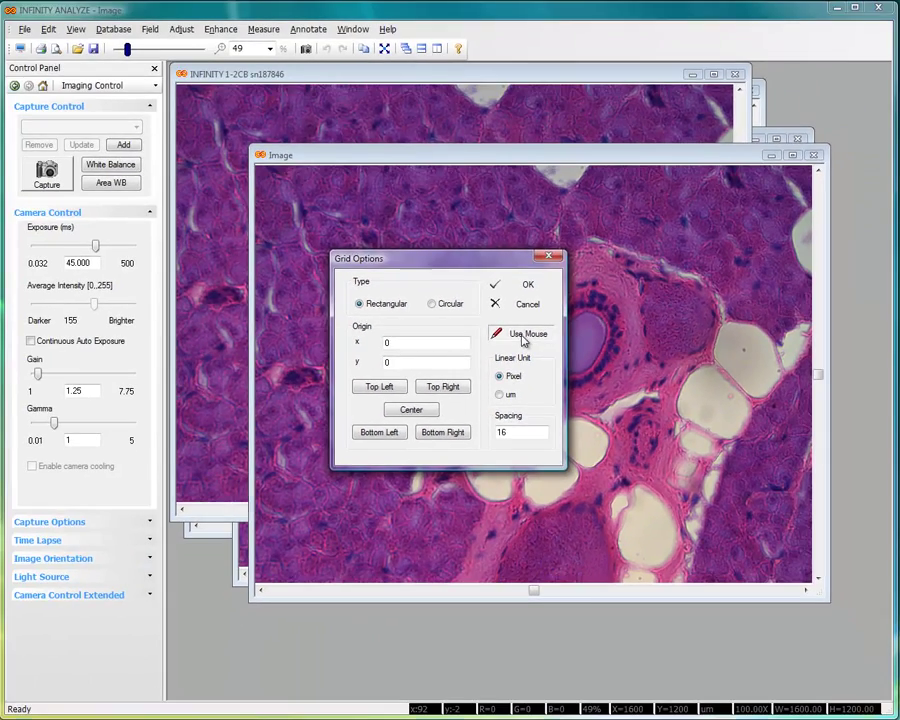
# - Place the rectangular grid at origin 414,383 on the image and change its spacing to 400 pixels
pyautogui.click(535, 322)
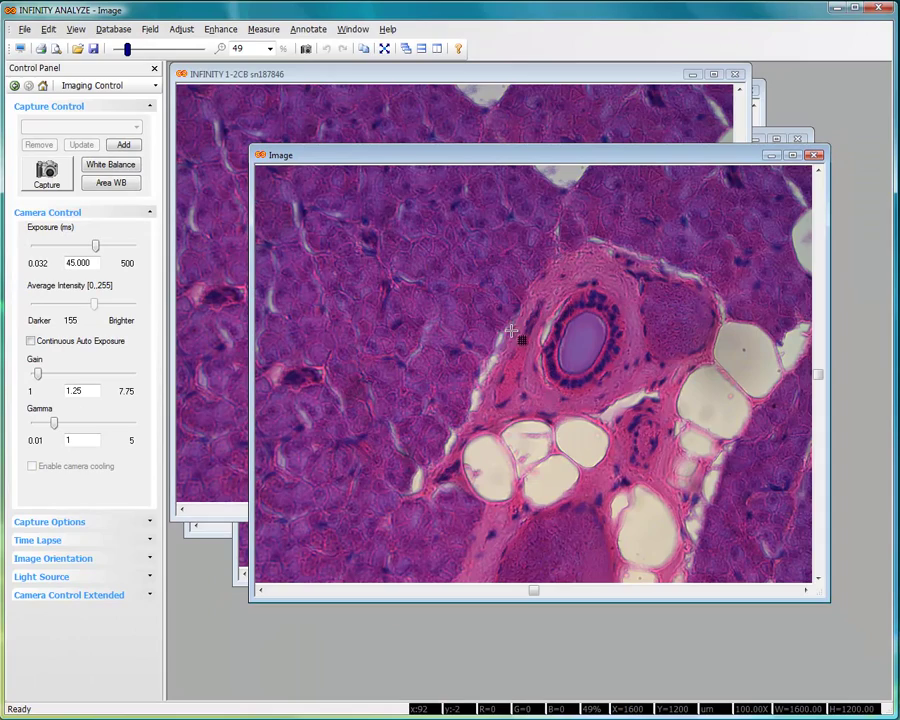
pyautogui.click(437, 323)
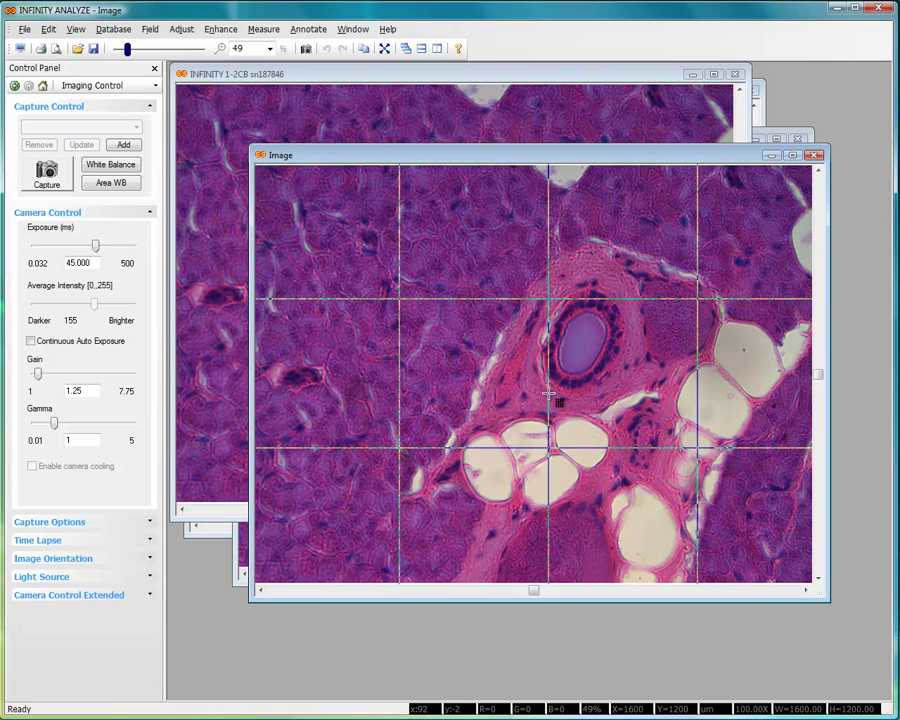
pyautogui.click(546, 396)
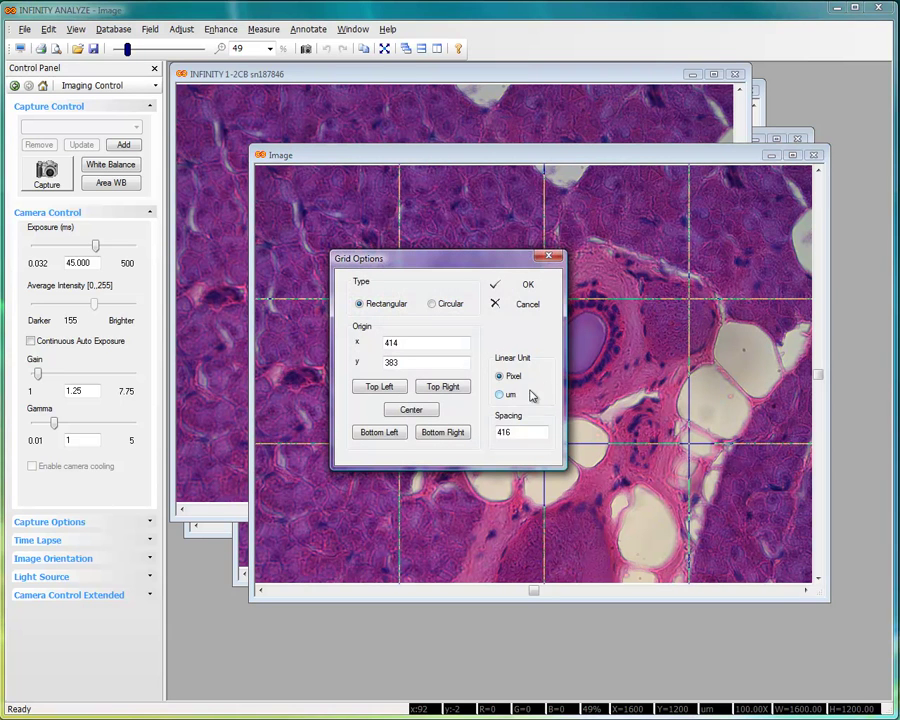
pyautogui.moveTo(513, 431); pyautogui.dragTo(505, 432)
pyautogui.click(526, 285)
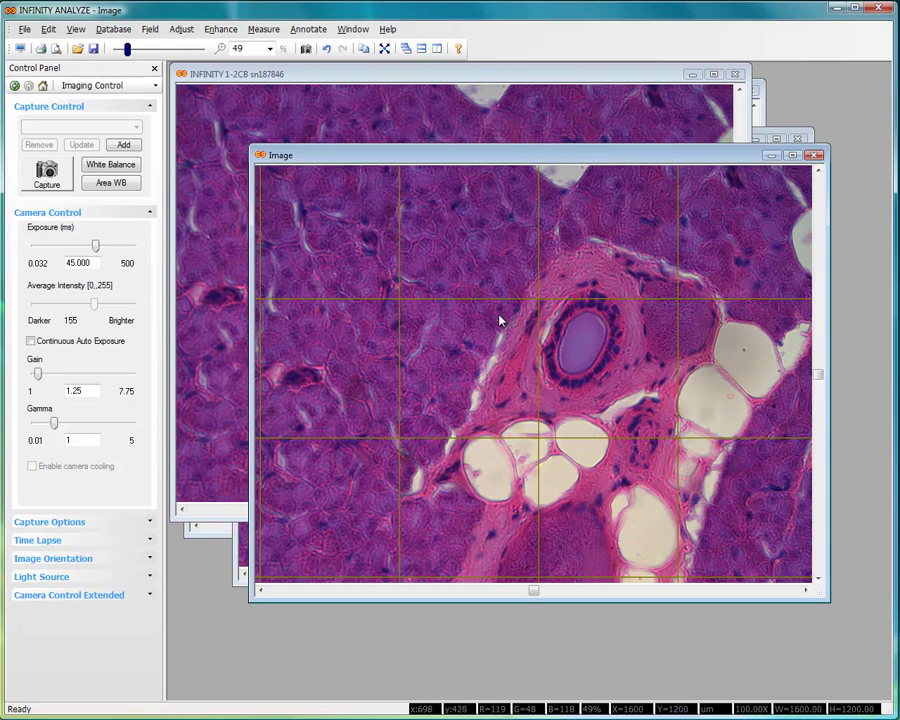
# - Add a 100 um Micrometer scale bar to the image and drag it to the lower left
pyautogui.click(307, 29)
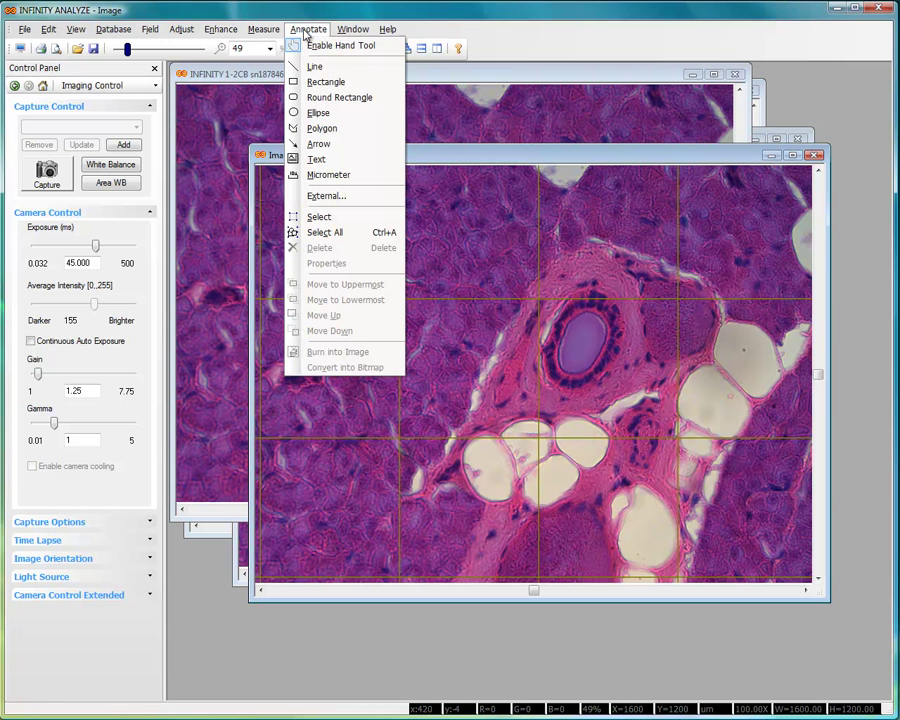
pyautogui.click(322, 175)
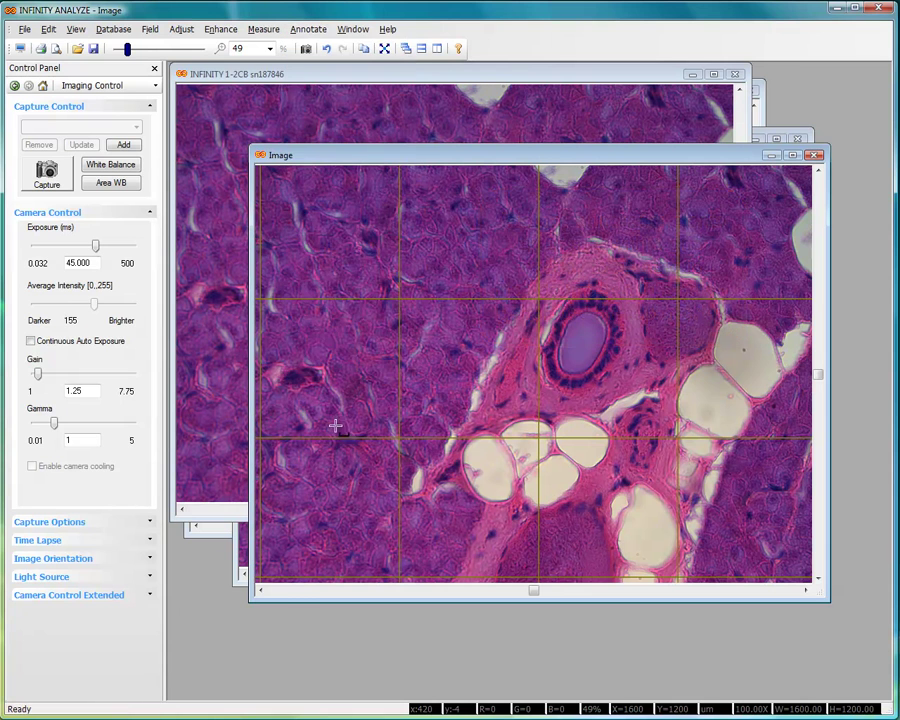
pyautogui.click(302, 557)
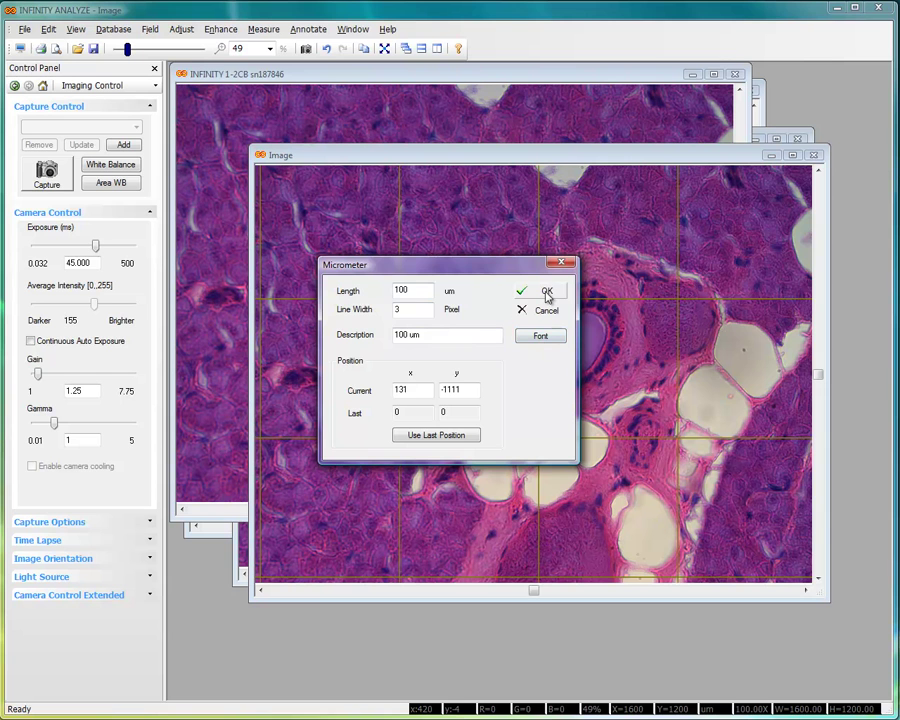
pyautogui.click(547, 293)
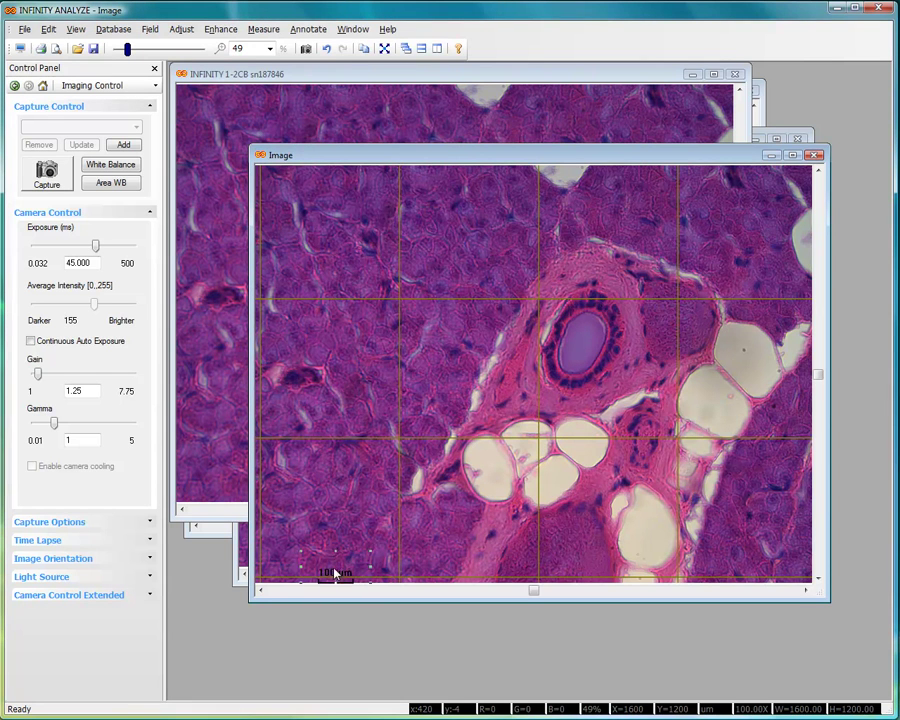
pyautogui.moveTo(330, 546)
pyautogui.mouseDown()
pyautogui.moveTo(316, 543)
pyautogui.moveTo(303, 556)
pyautogui.mouseUp()
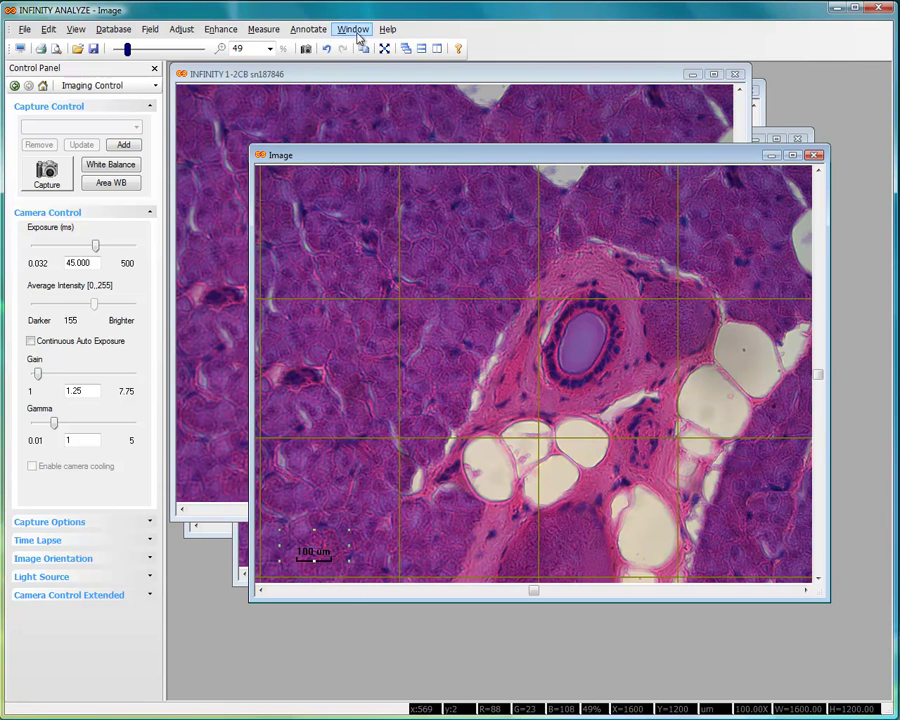
# - Convert the grid and scale bar into a bitmap and save it as Grid Overlay with micrometer.bmp
pyautogui.click(307, 29)
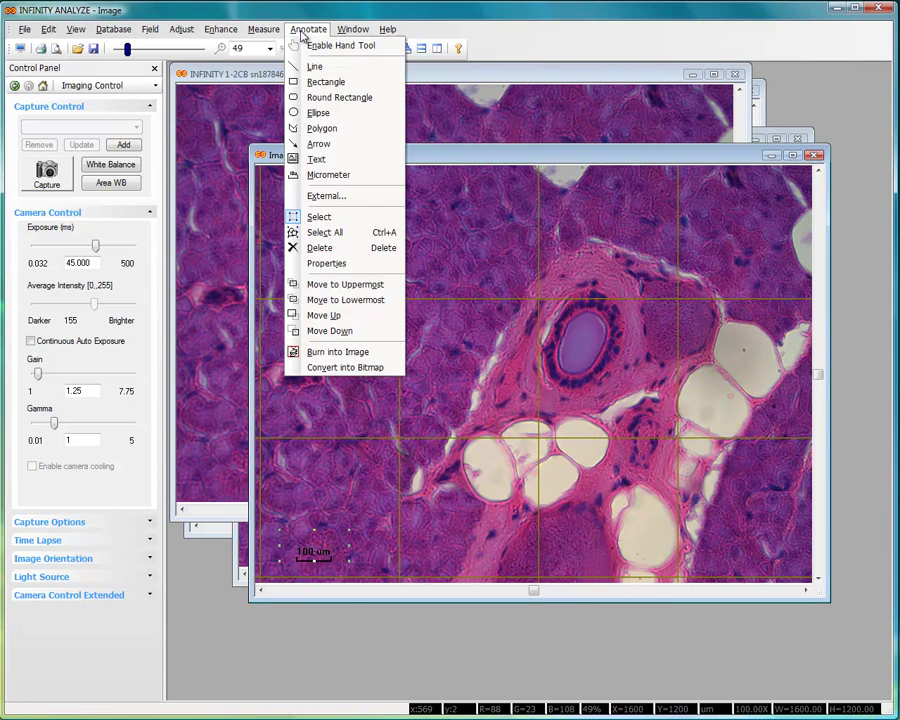
pyautogui.click(328, 370)
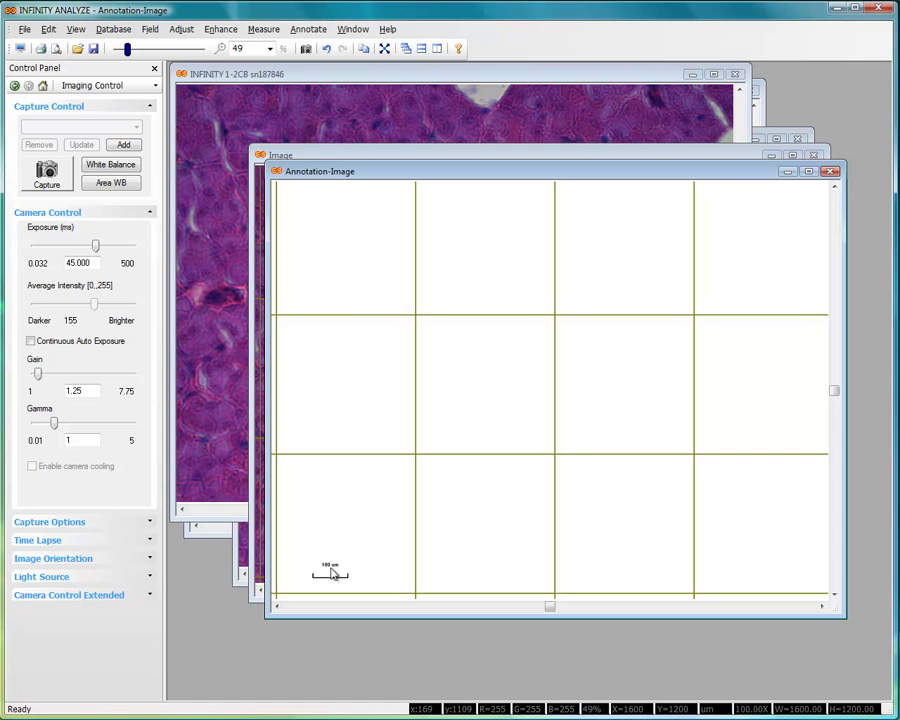
pyautogui.click(24, 29)
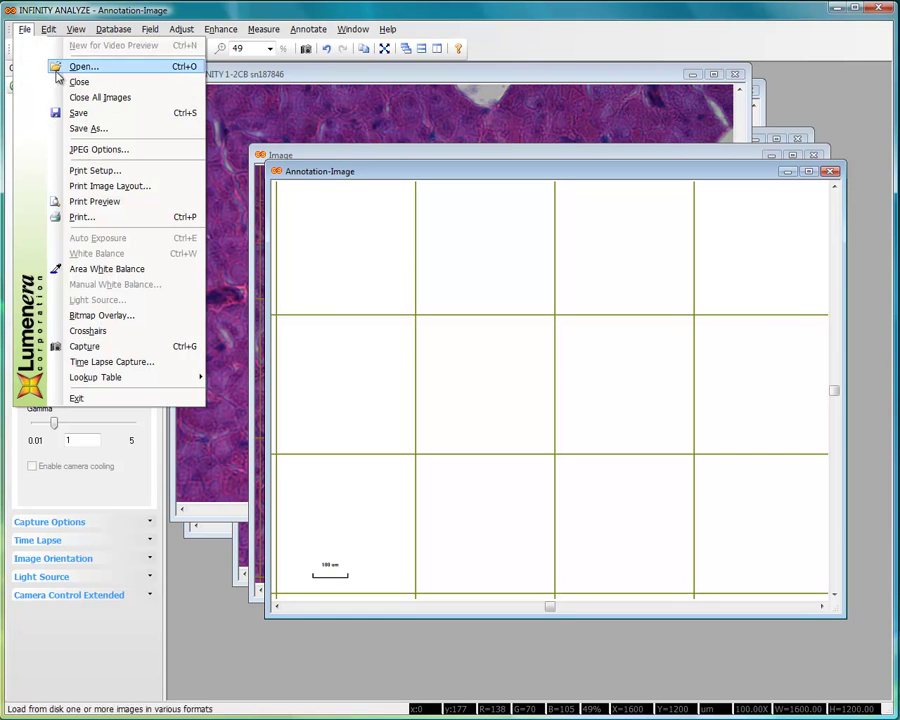
pyautogui.click(90, 130)
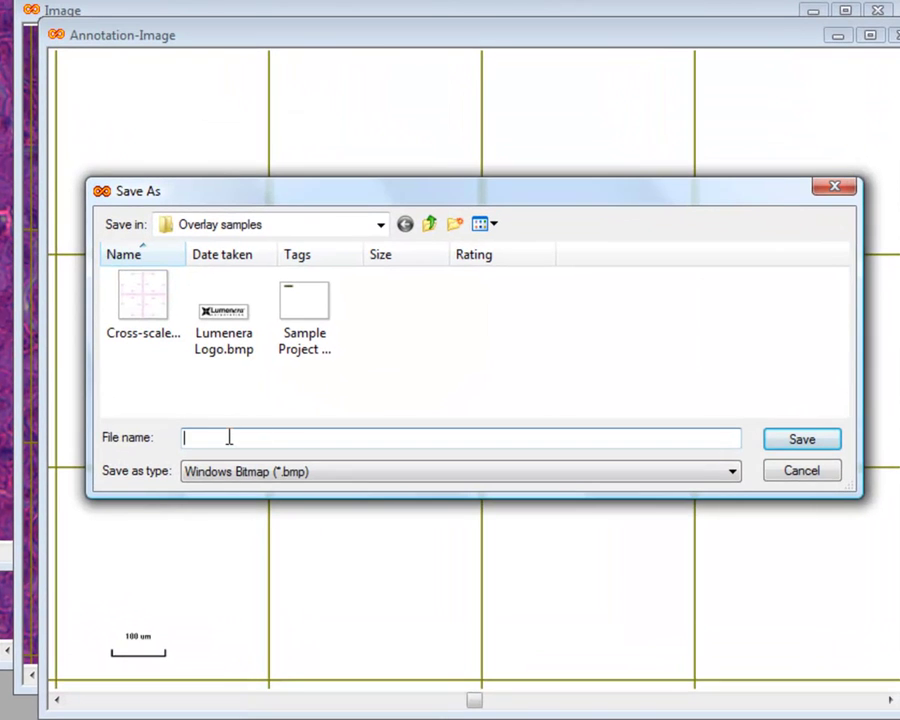
pyautogui.write('Grid')
pyautogui.write('Overlay with micrometer')
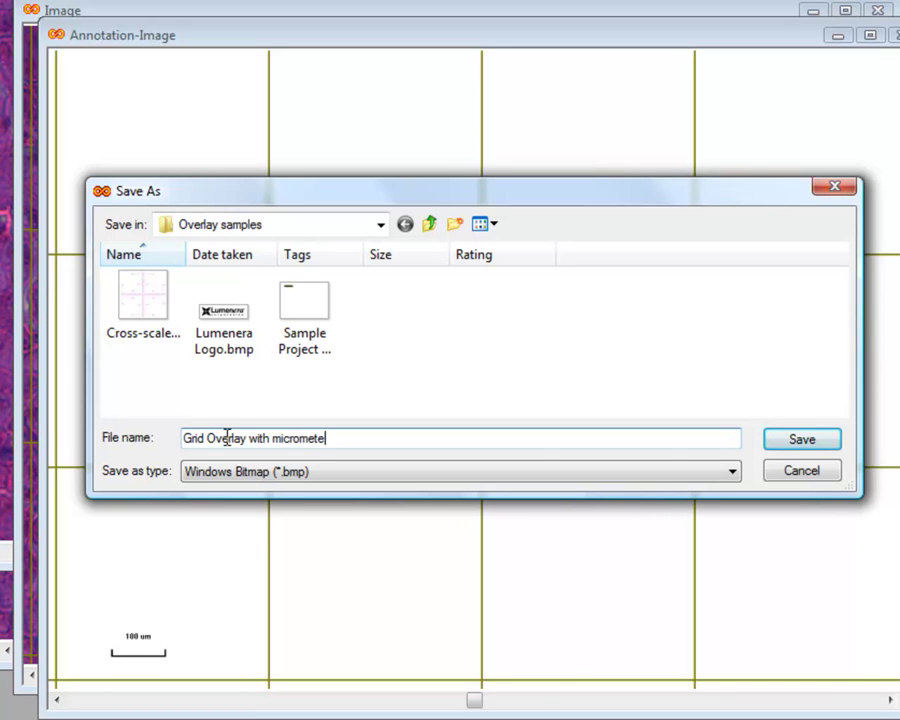
pyautogui.click(801, 441)
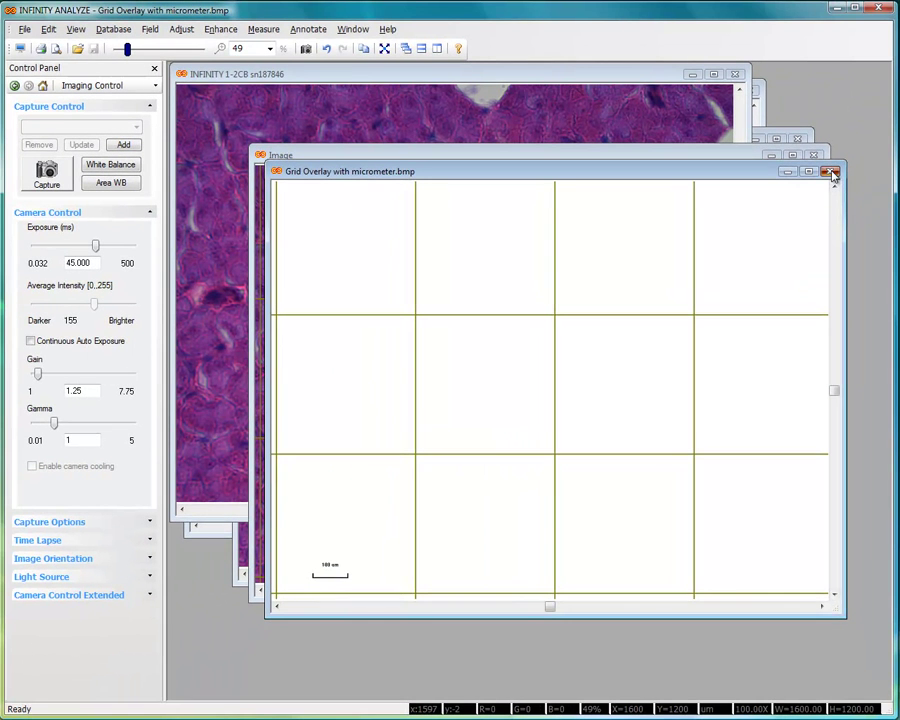
# - Close the Grid Overlay with micrometer.bmp window and the annotated Image without saving changes
pyautogui.click(830, 172)
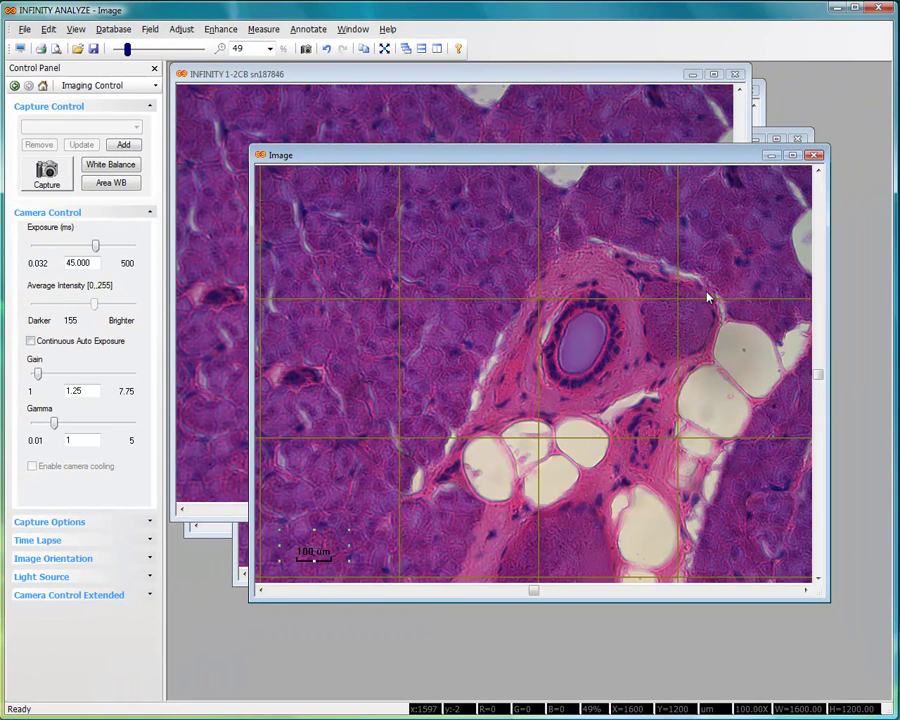
pyautogui.click(815, 156)
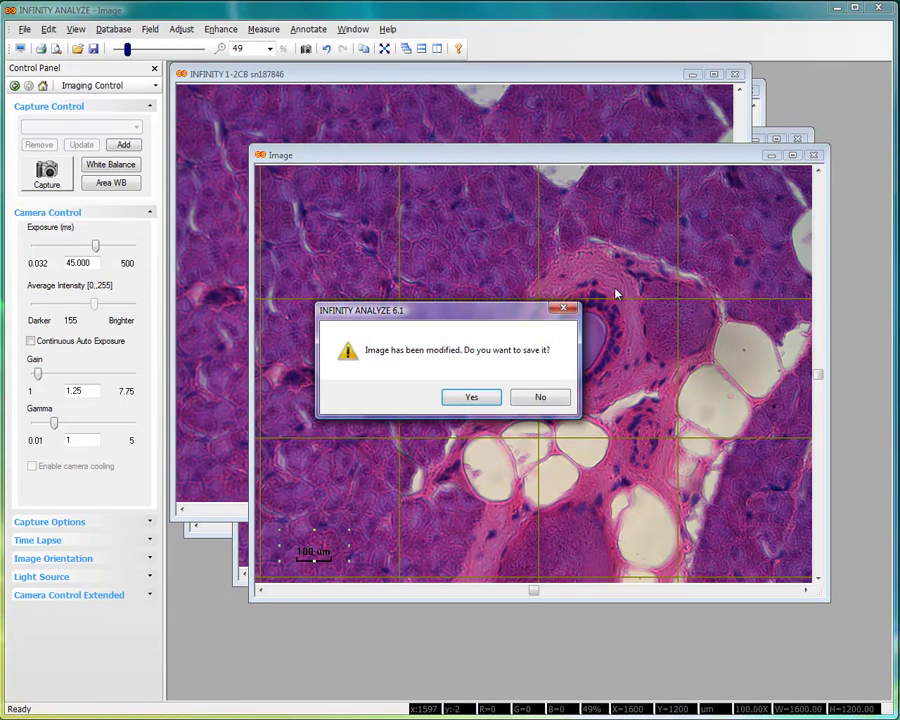
pyautogui.click(540, 398)
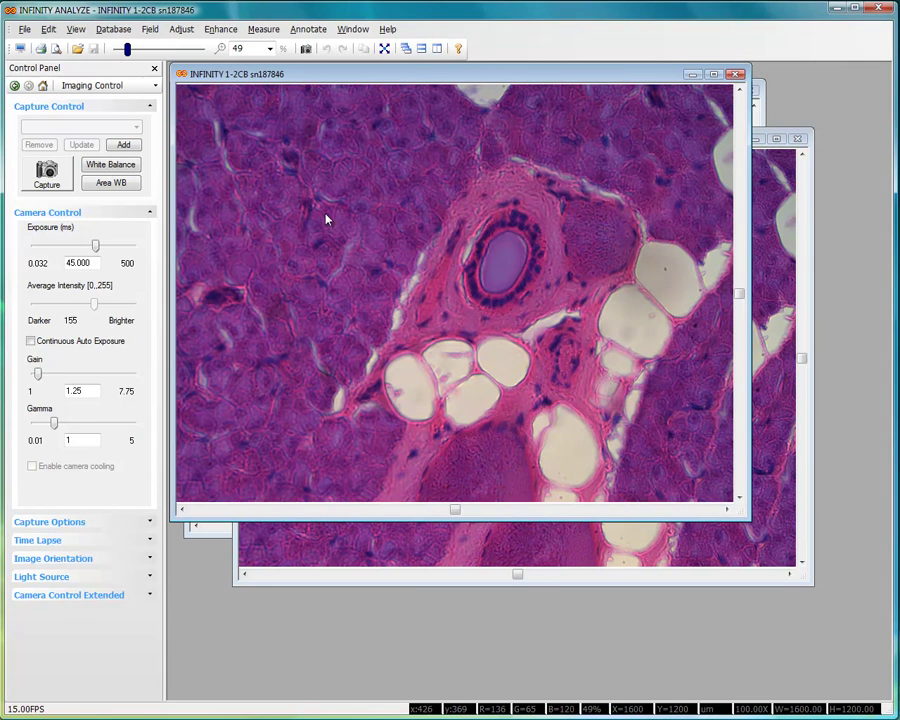
# - Load Grid Overlay with micrometer.bmp as a centred bitmap overlay on the live preview and captures
pyautogui.click(24, 31)
pyautogui.click(90, 316)
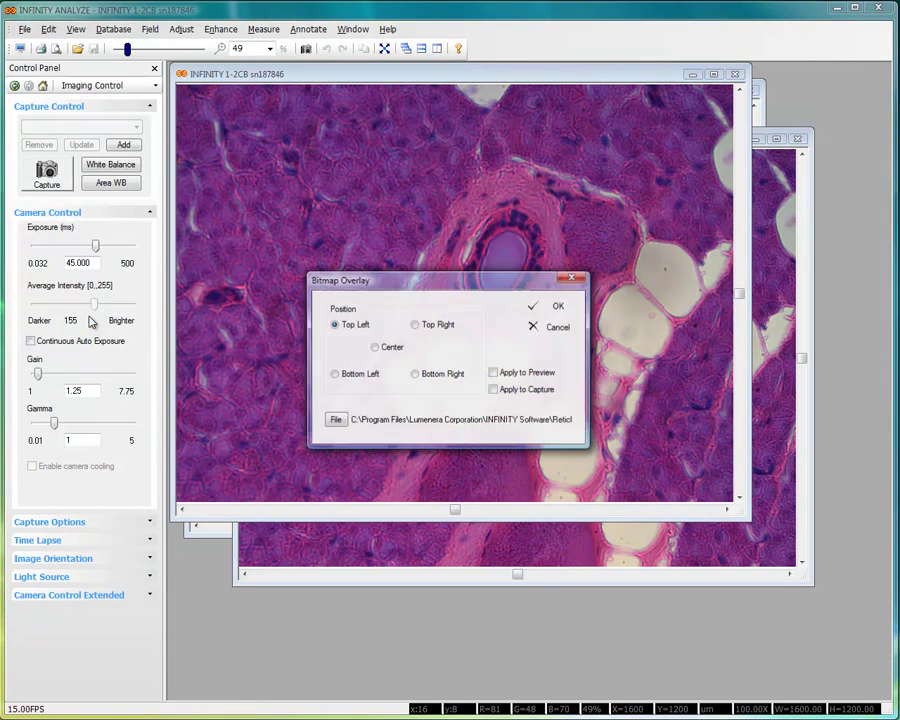
pyautogui.click(375, 349)
pyautogui.click(335, 419)
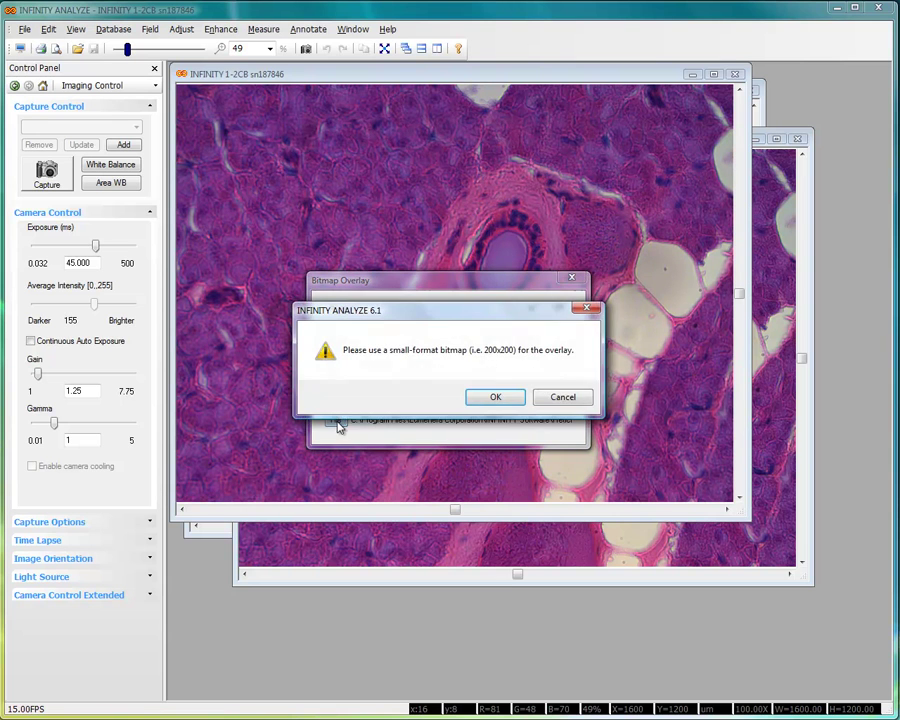
pyautogui.click(492, 398)
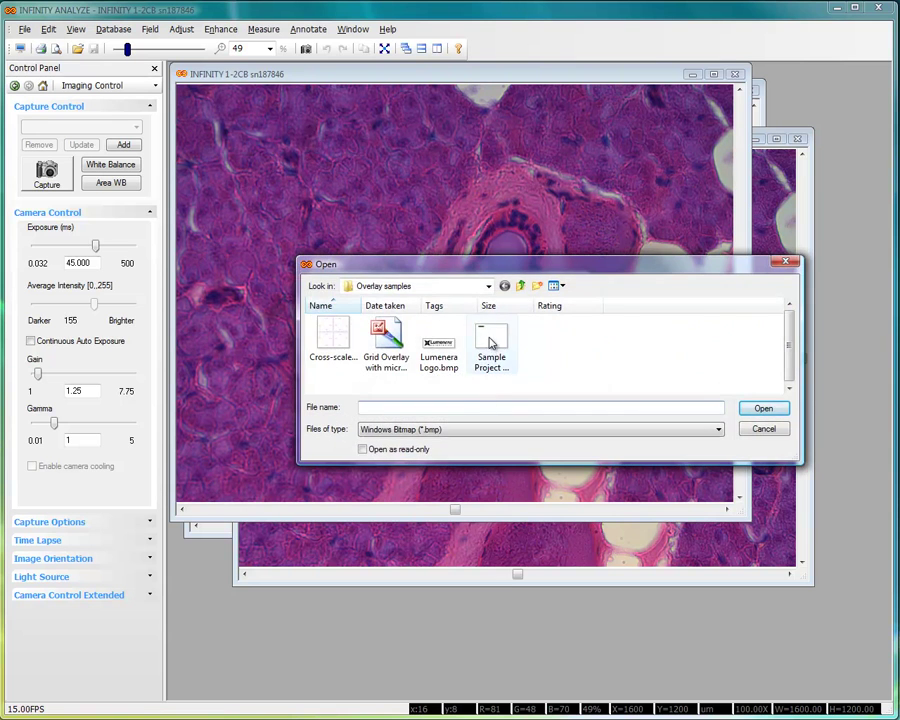
pyautogui.click(394, 343)
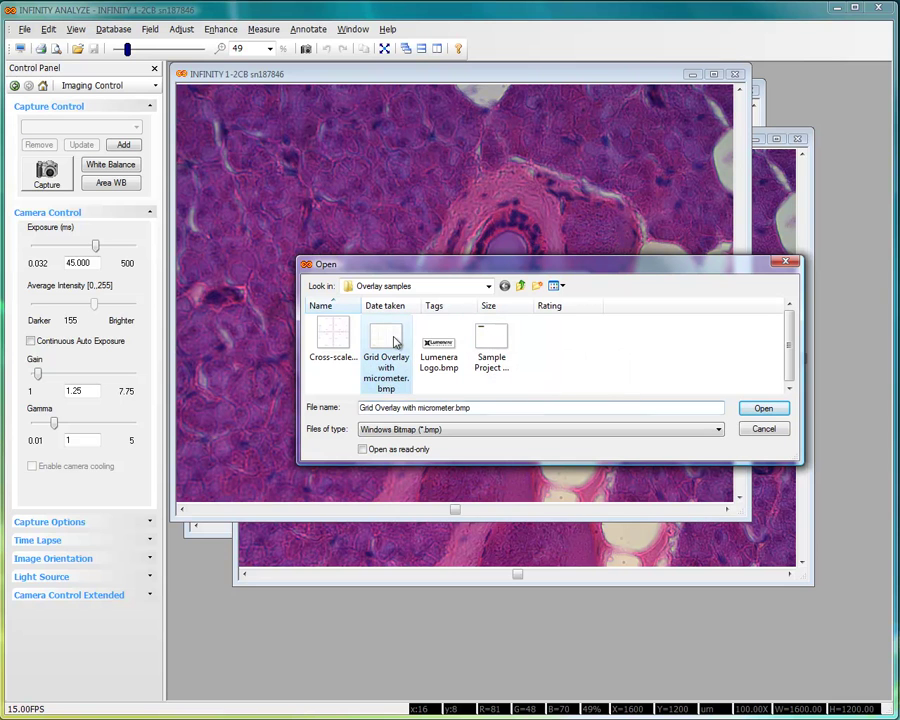
pyautogui.click(766, 409)
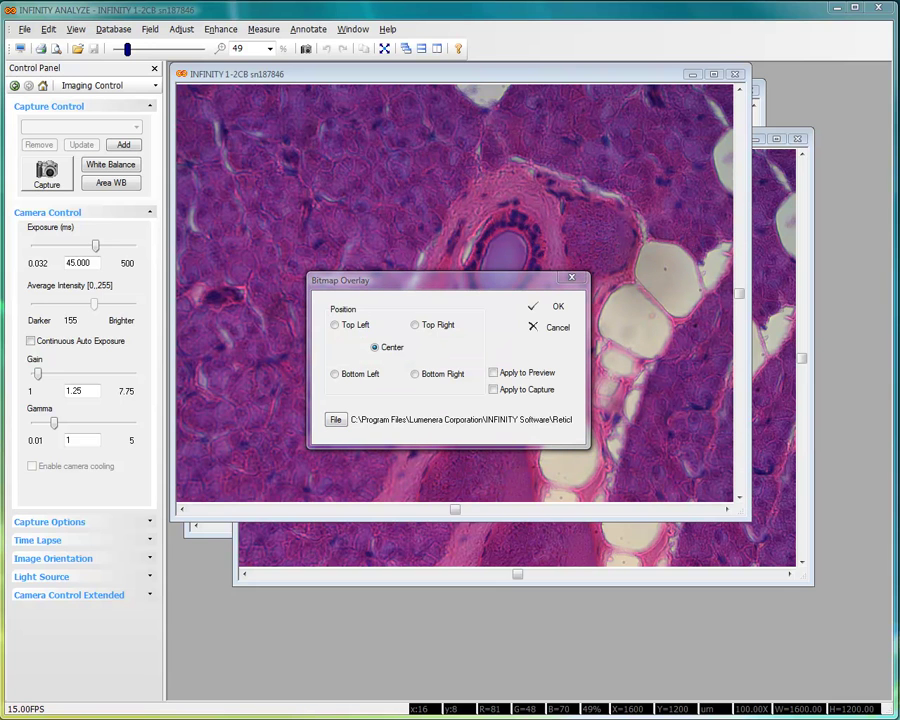
pyautogui.click(493, 372)
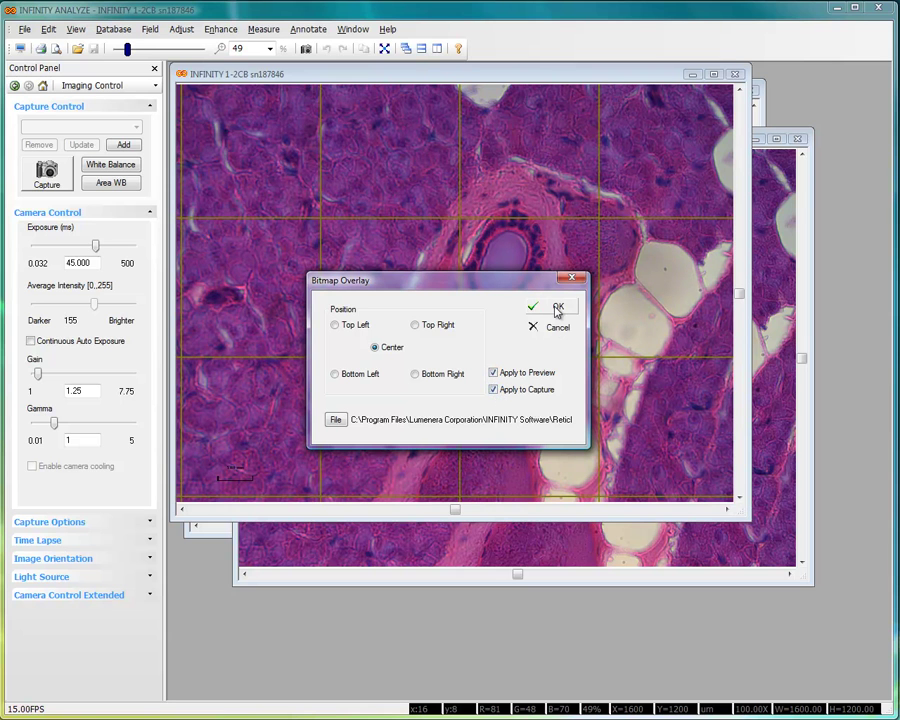
pyautogui.click(558, 307)
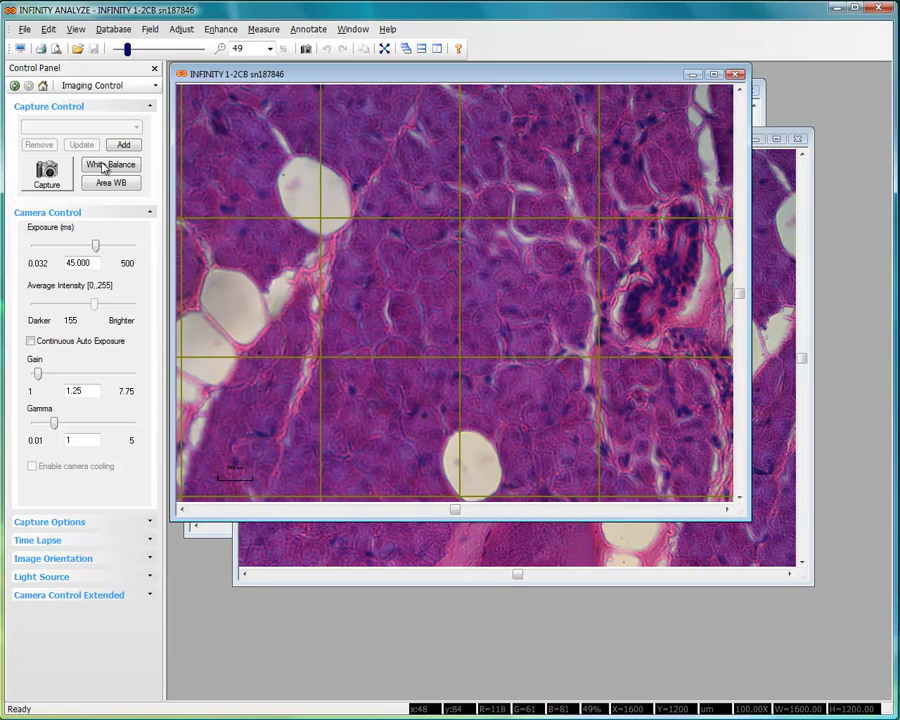
# - Capture a still of the tissue showing the grid and 100 um scale bar overlay
pyautogui.click(47, 176)
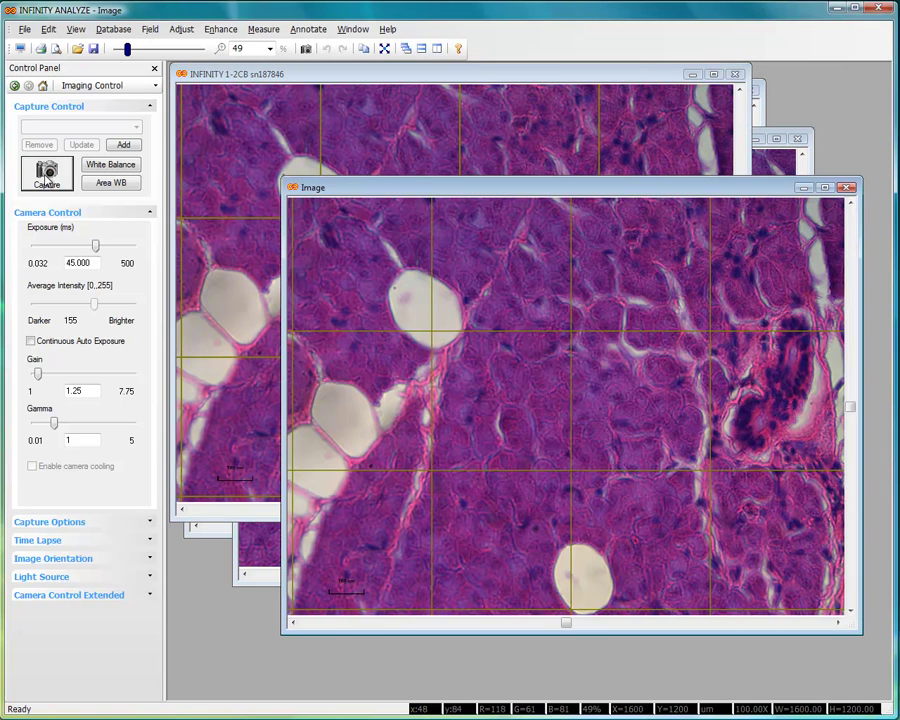